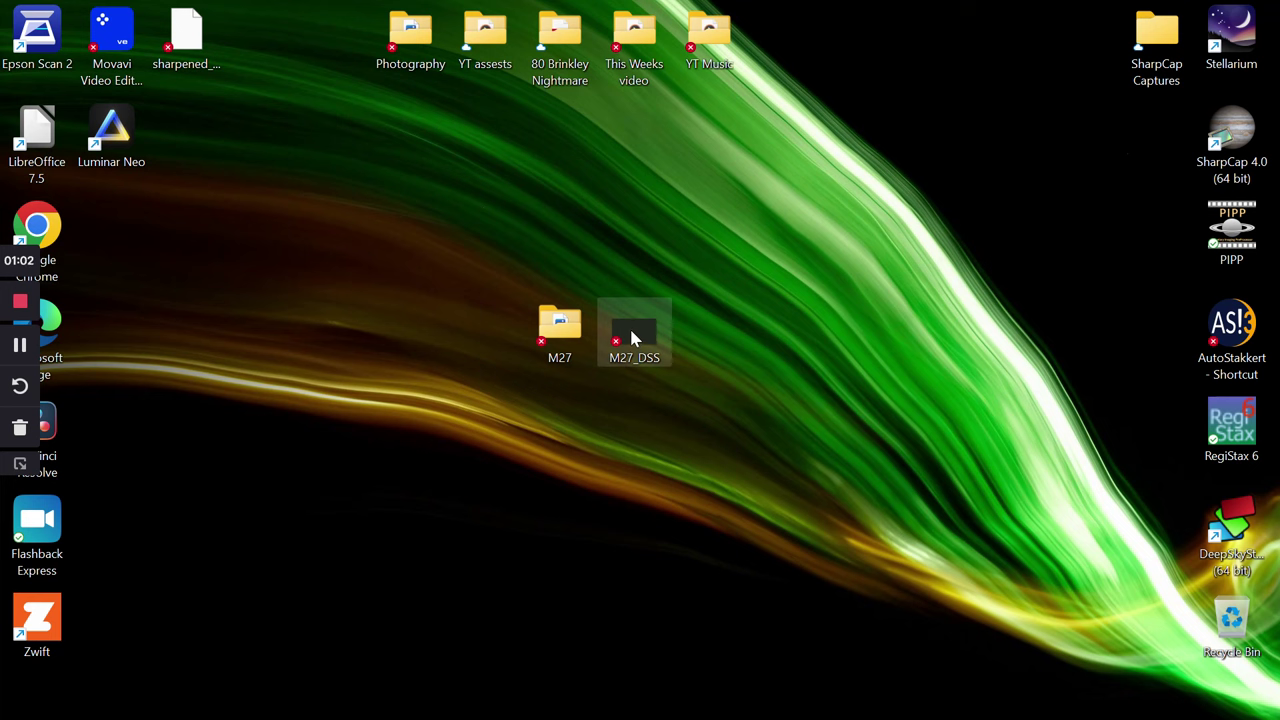
- Launch GIMP and open M27_DSS.TIF from the recently used files
mouse_move(760, 715)
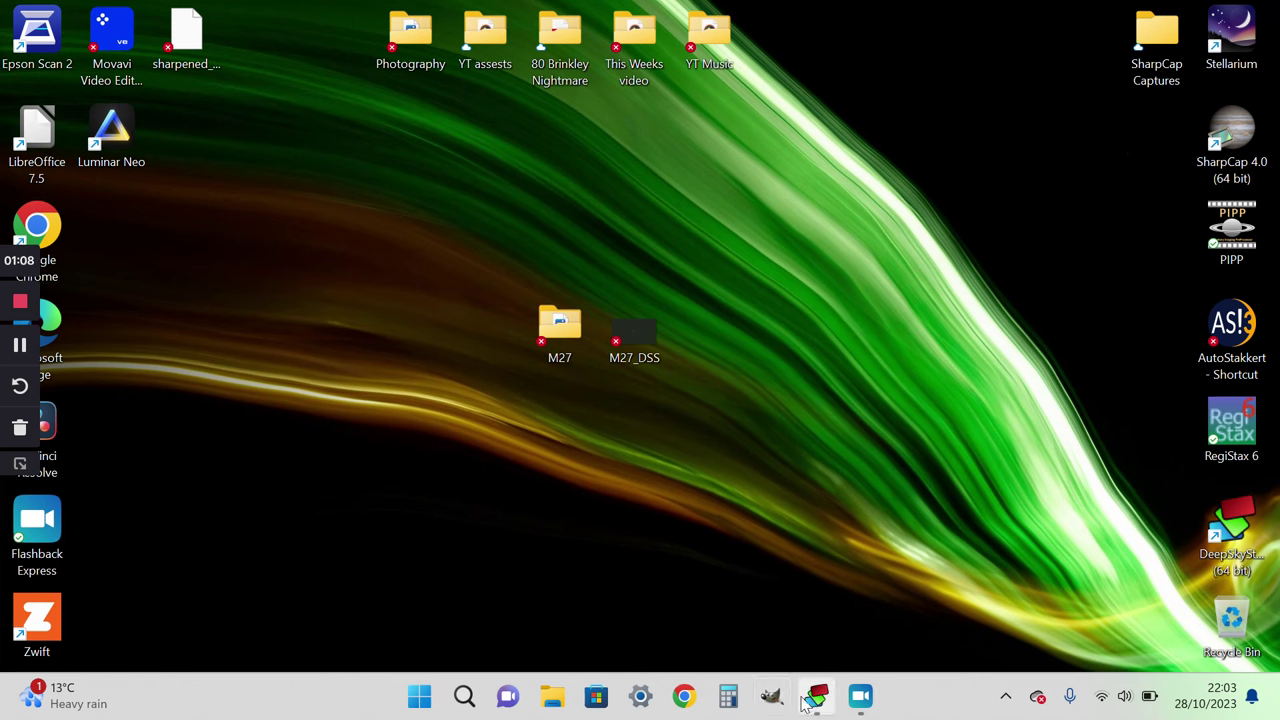
click(770, 700)
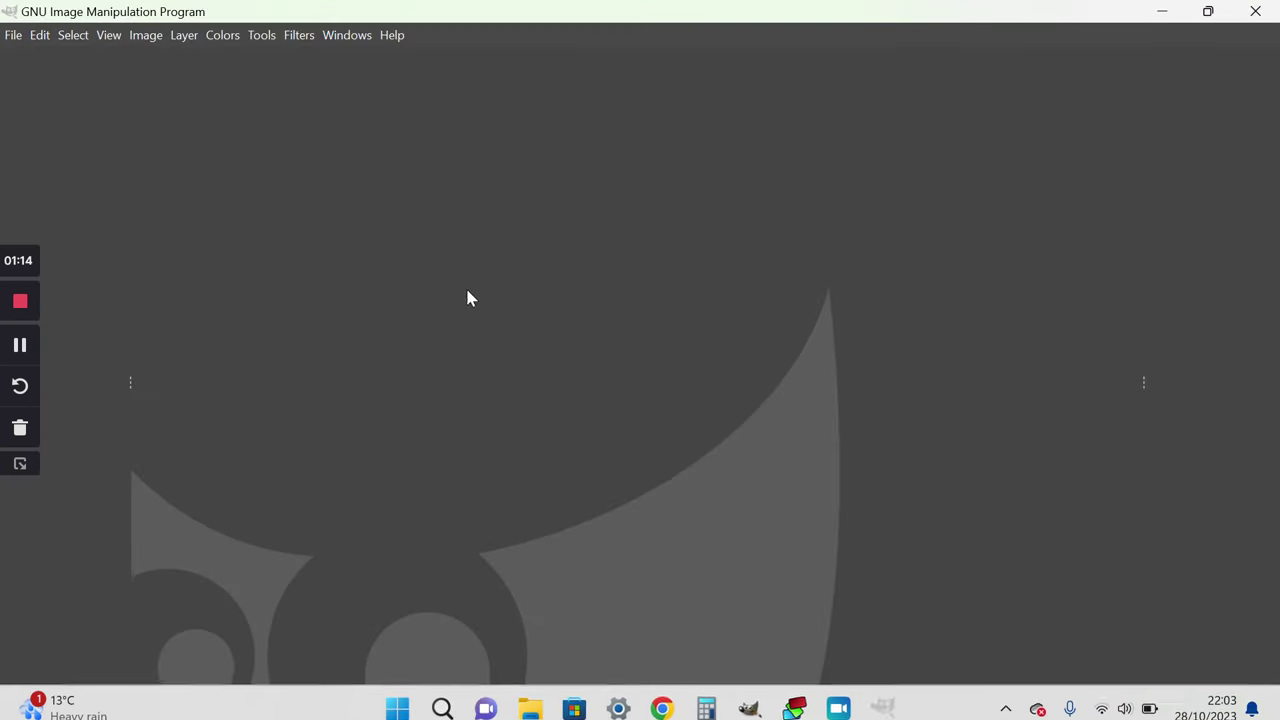
click(12, 35)
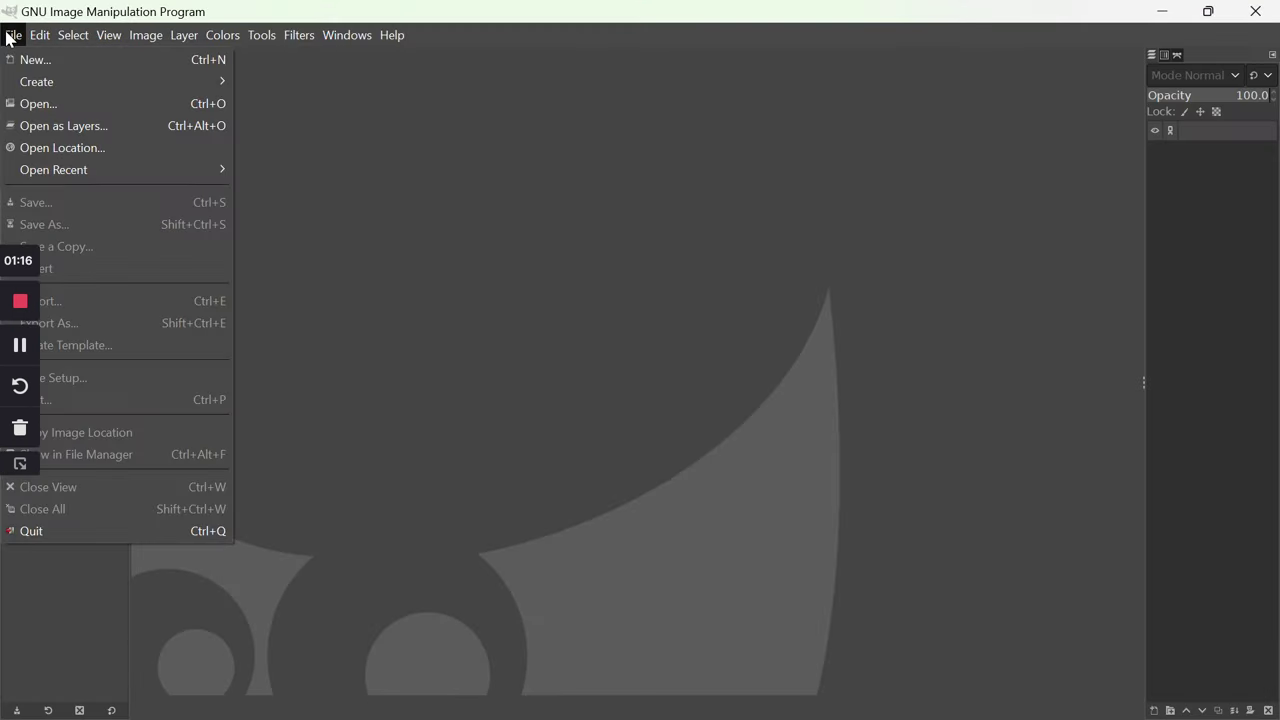
click(22, 104)
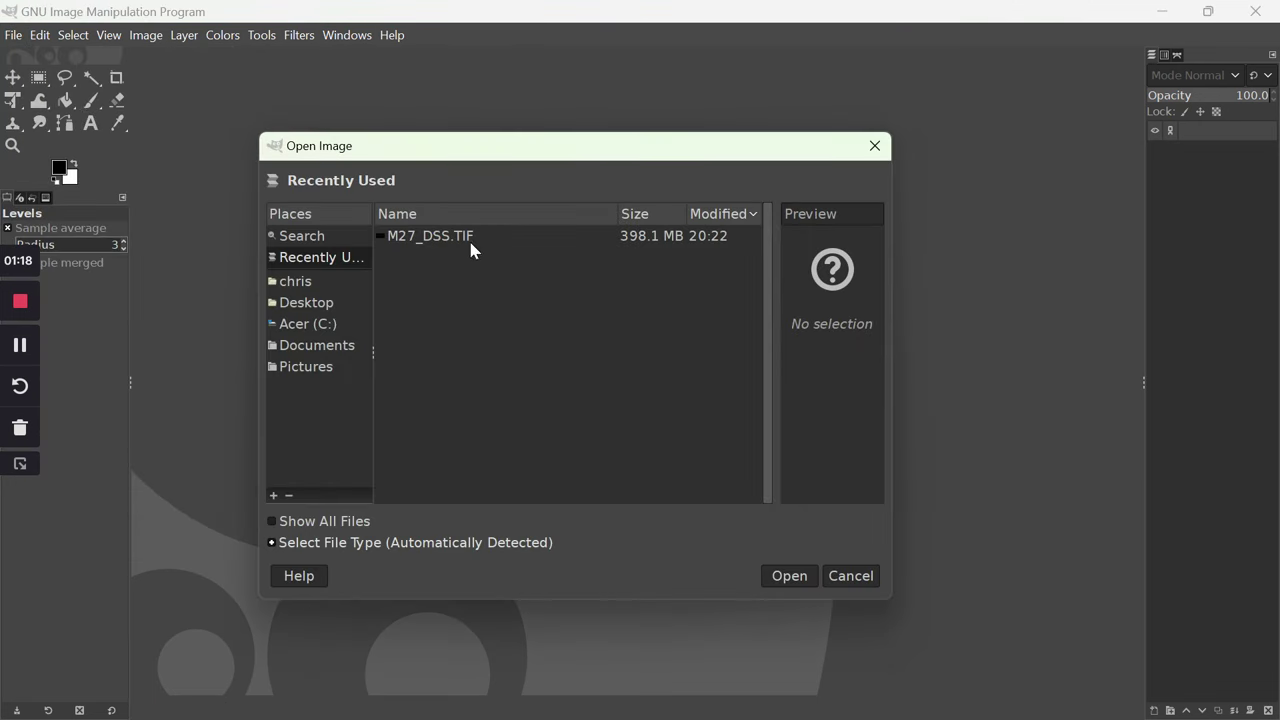
click(435, 240)
double_click(435, 240)
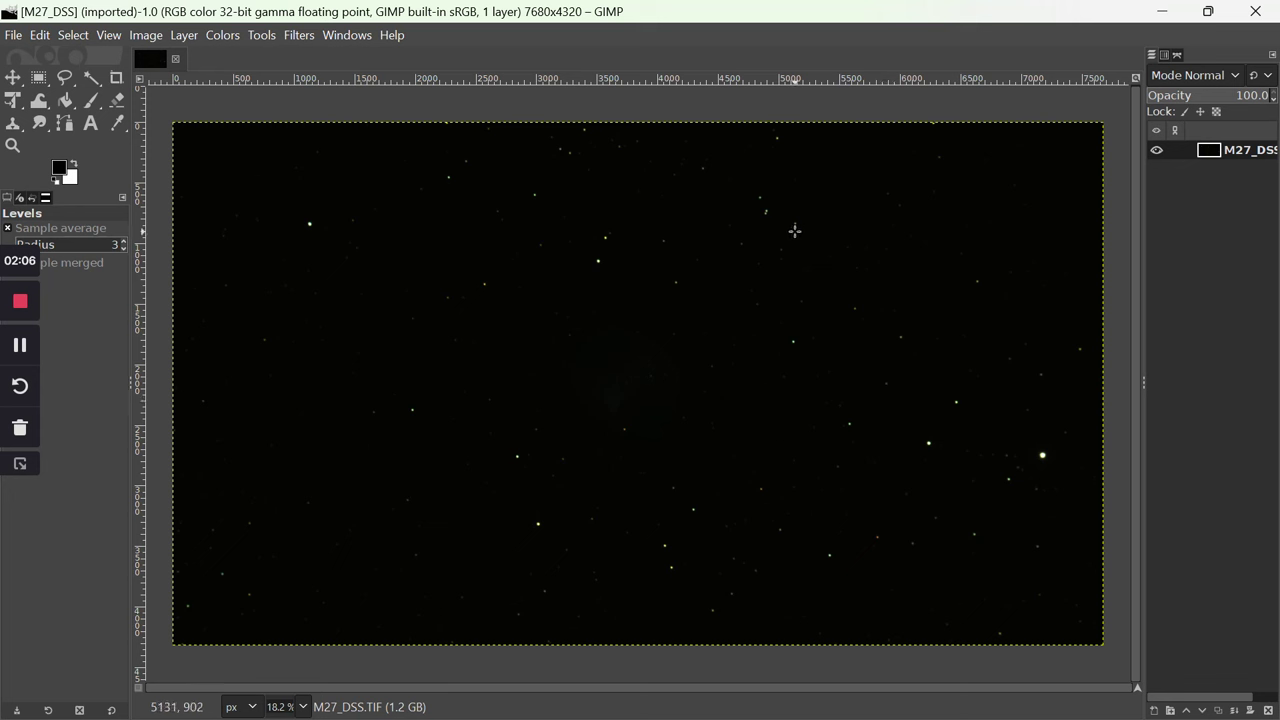
click(220, 35)
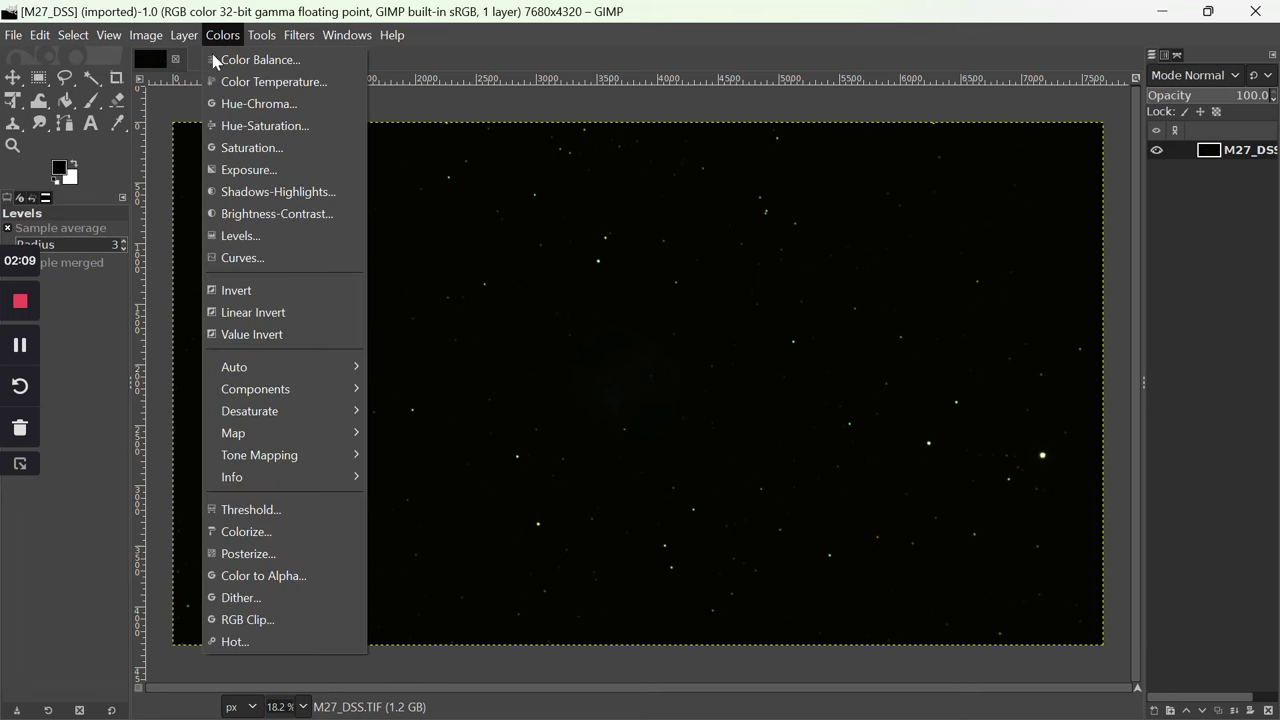
- In Levels, check the Red, Green and Blue channels, then apply a Value gamma of about 3.34
click(242, 237)
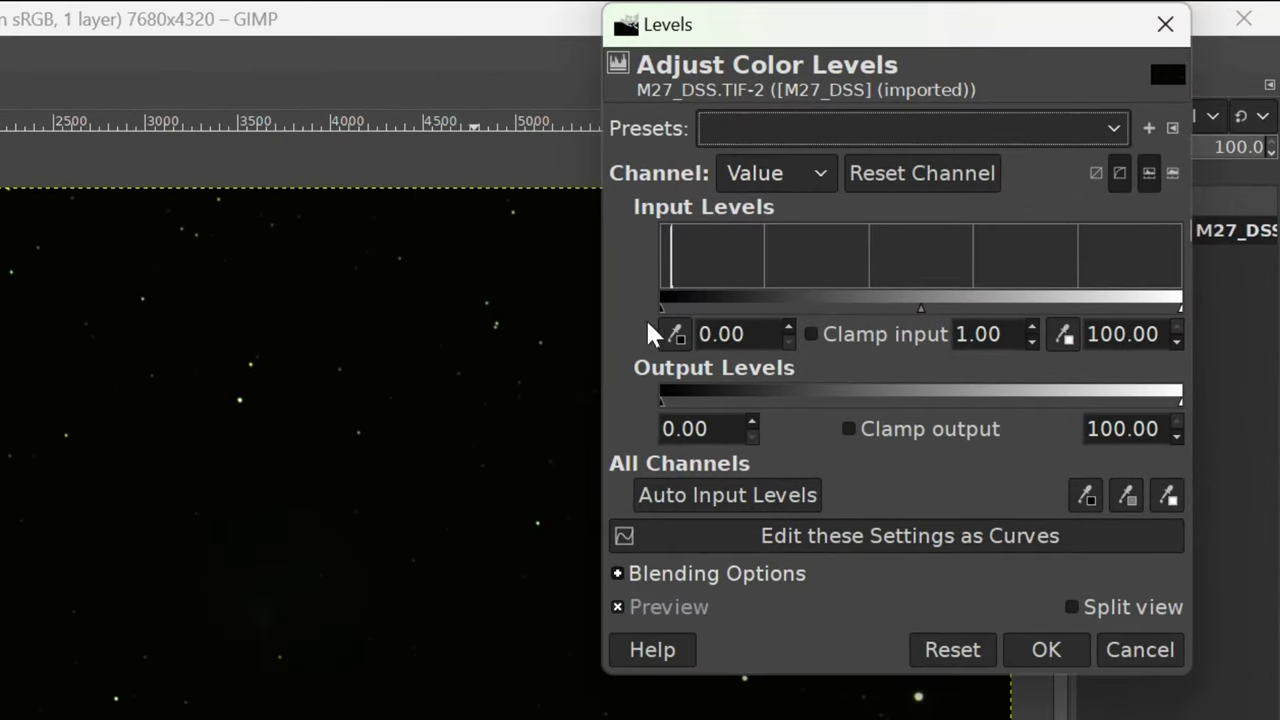
click(816, 175)
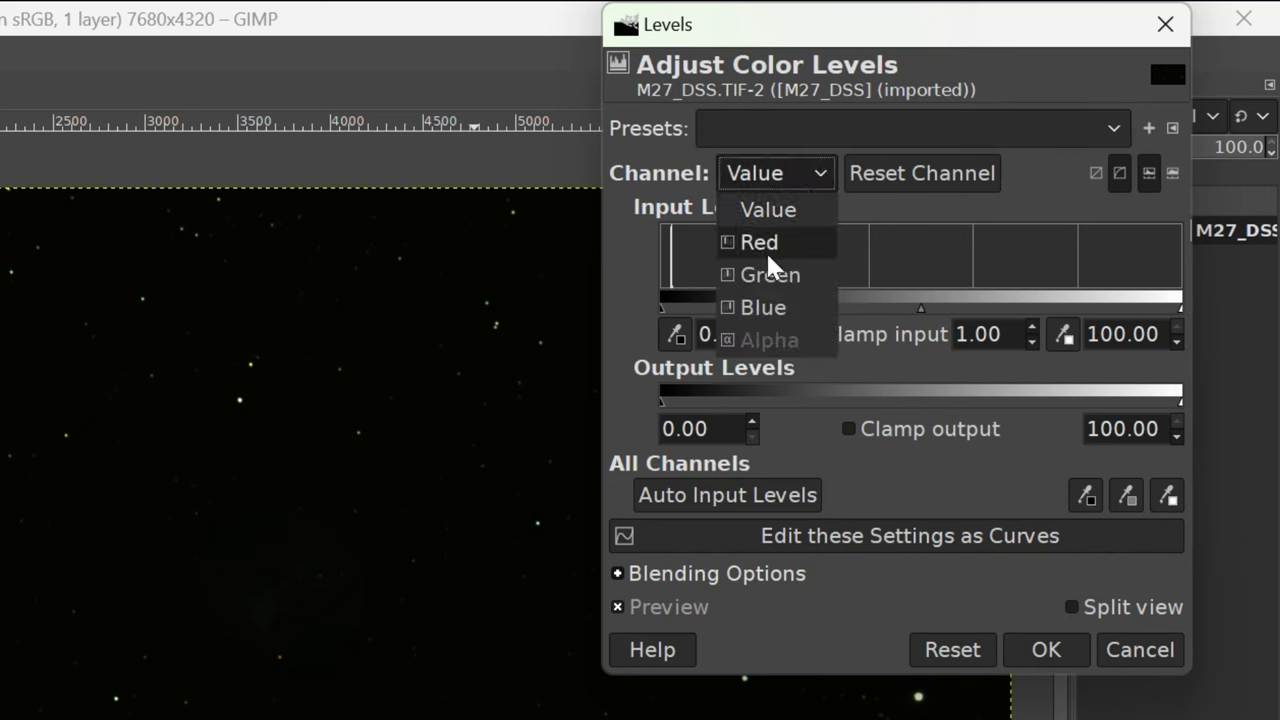
click(769, 240)
click(807, 171)
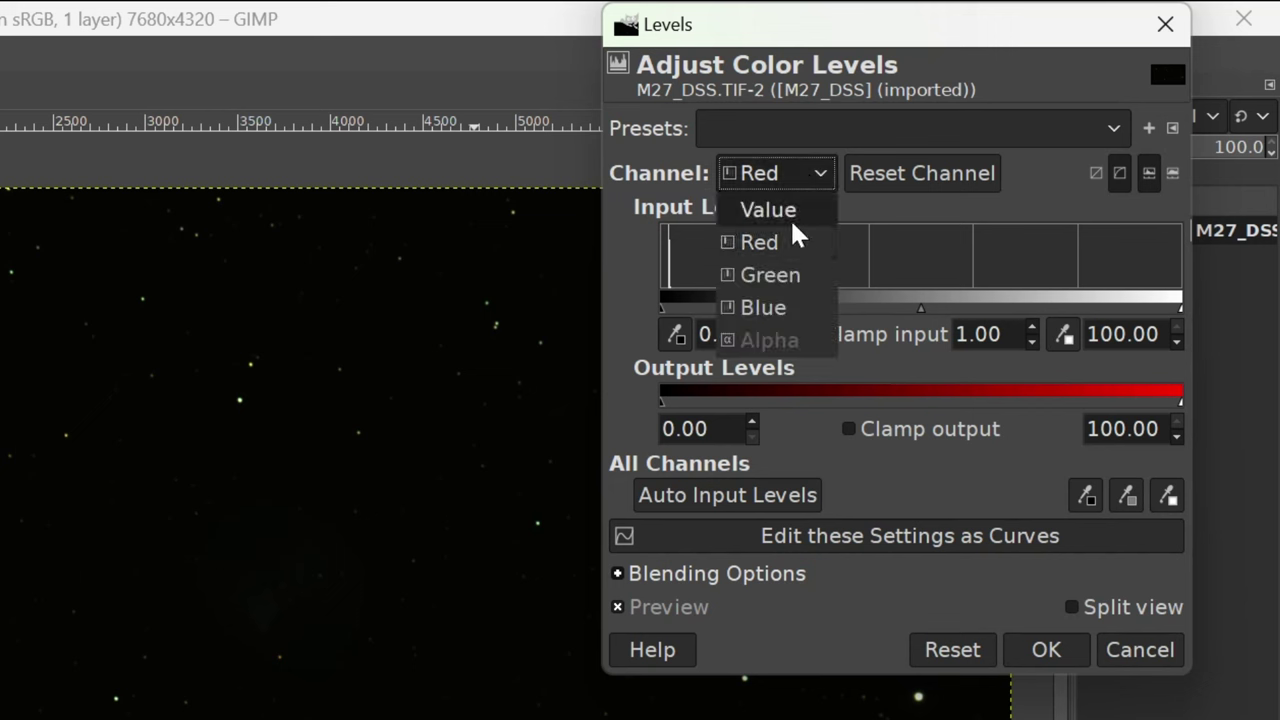
click(772, 262)
click(807, 168)
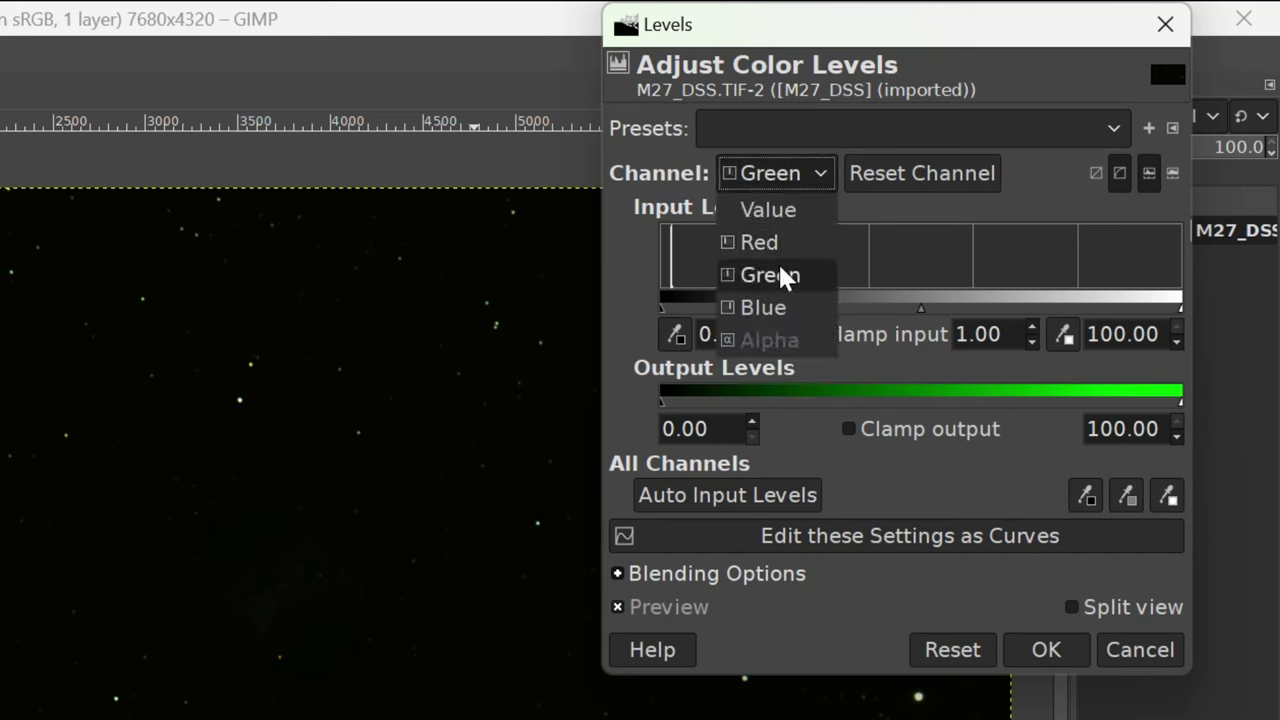
click(762, 305)
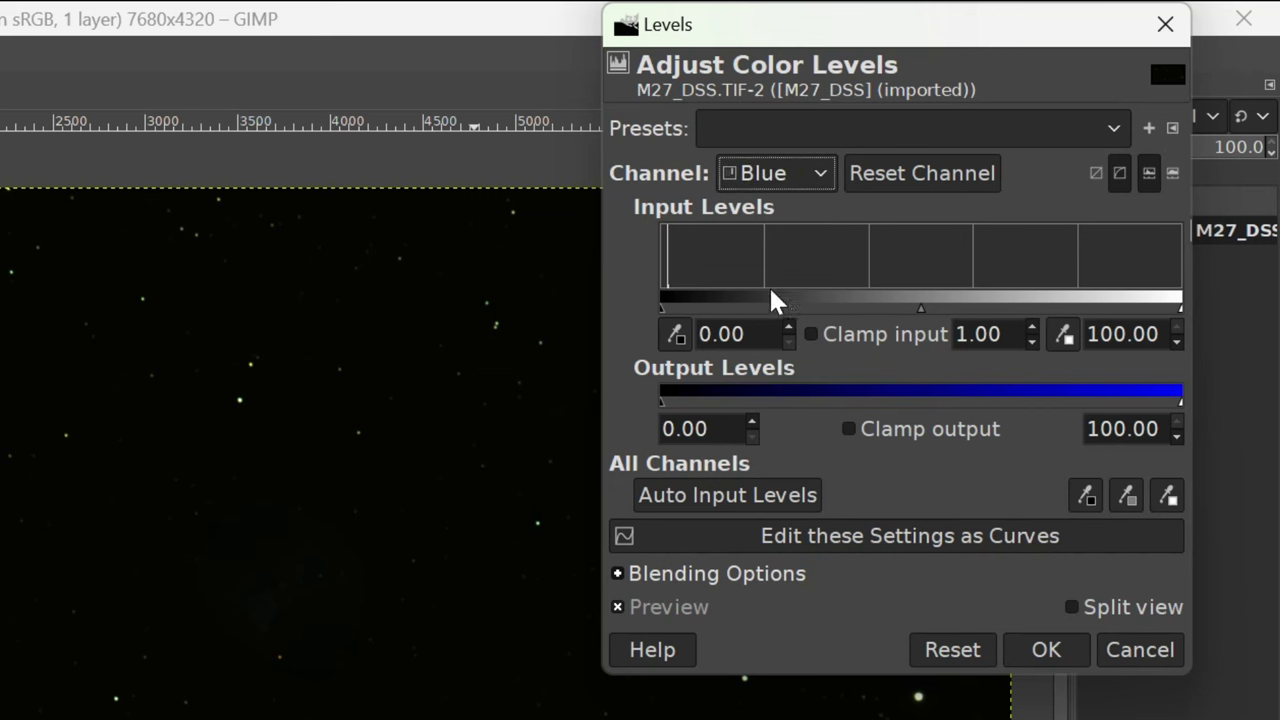
click(819, 165)
click(770, 210)
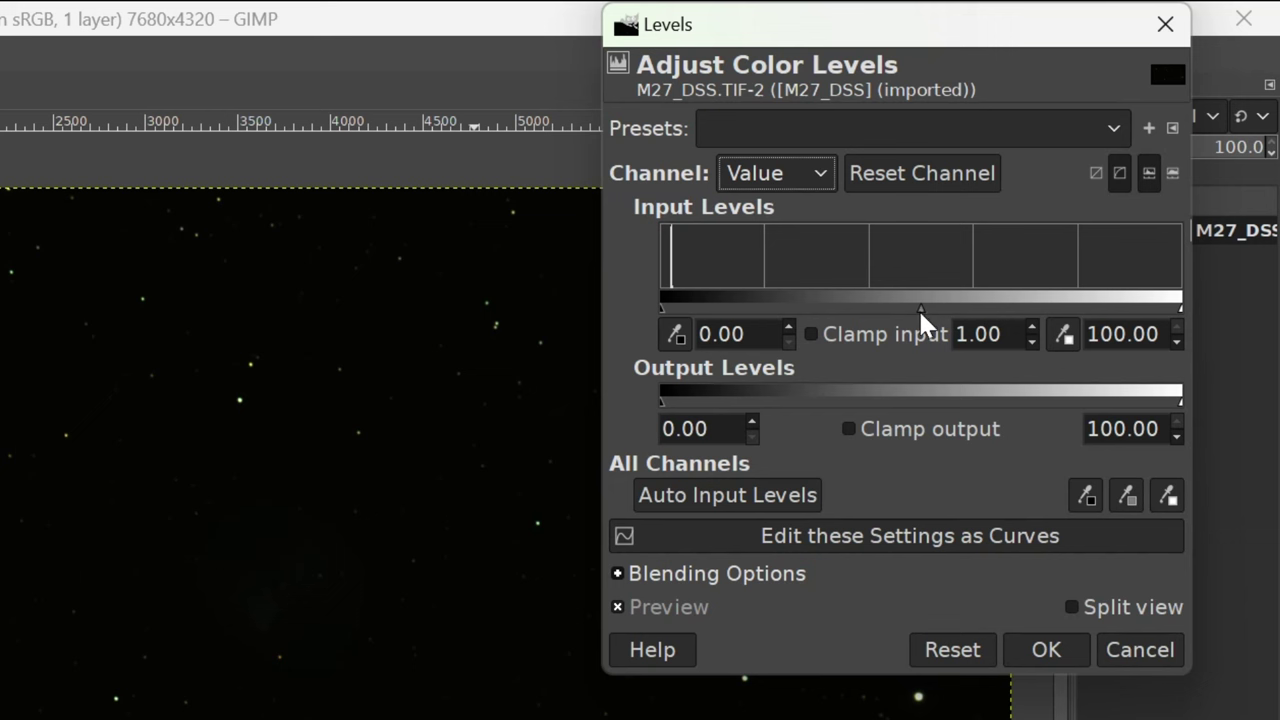
drag(920, 309, 783, 312)
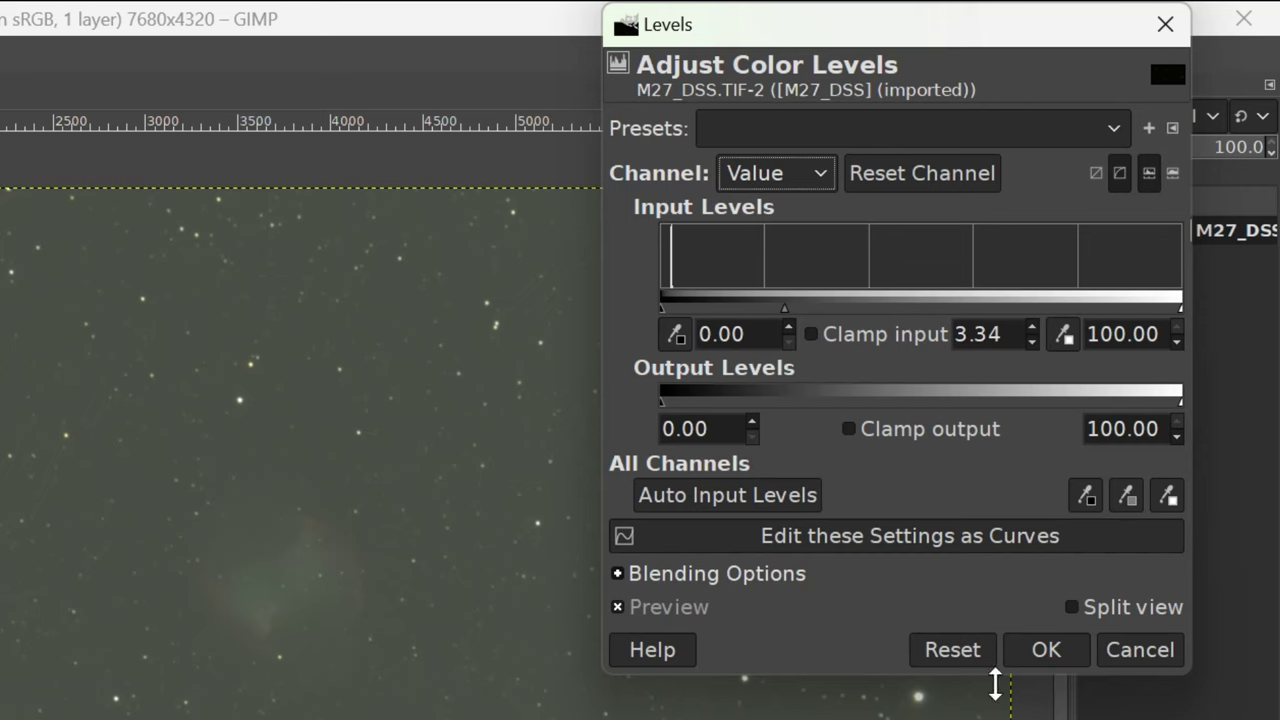
click(1040, 648)
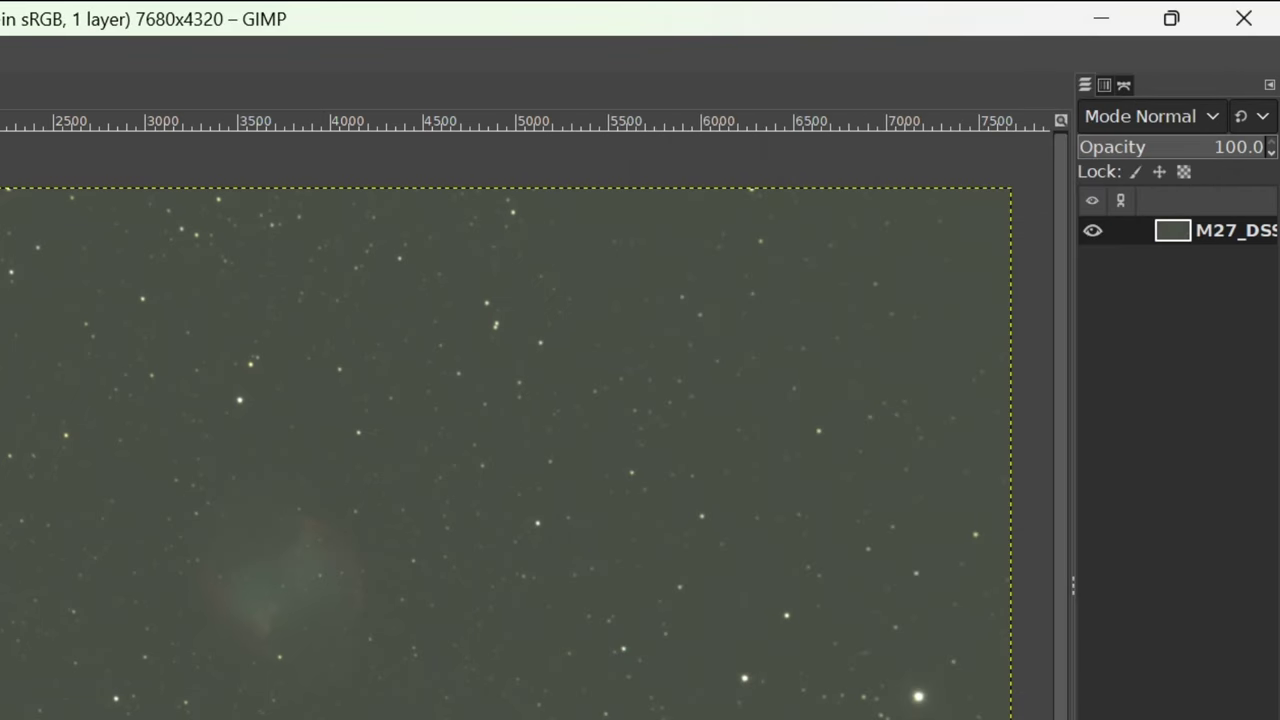
- Reopen Levels and lower the Green channel gamma while raising its black input
key(ctrl+shift+f)
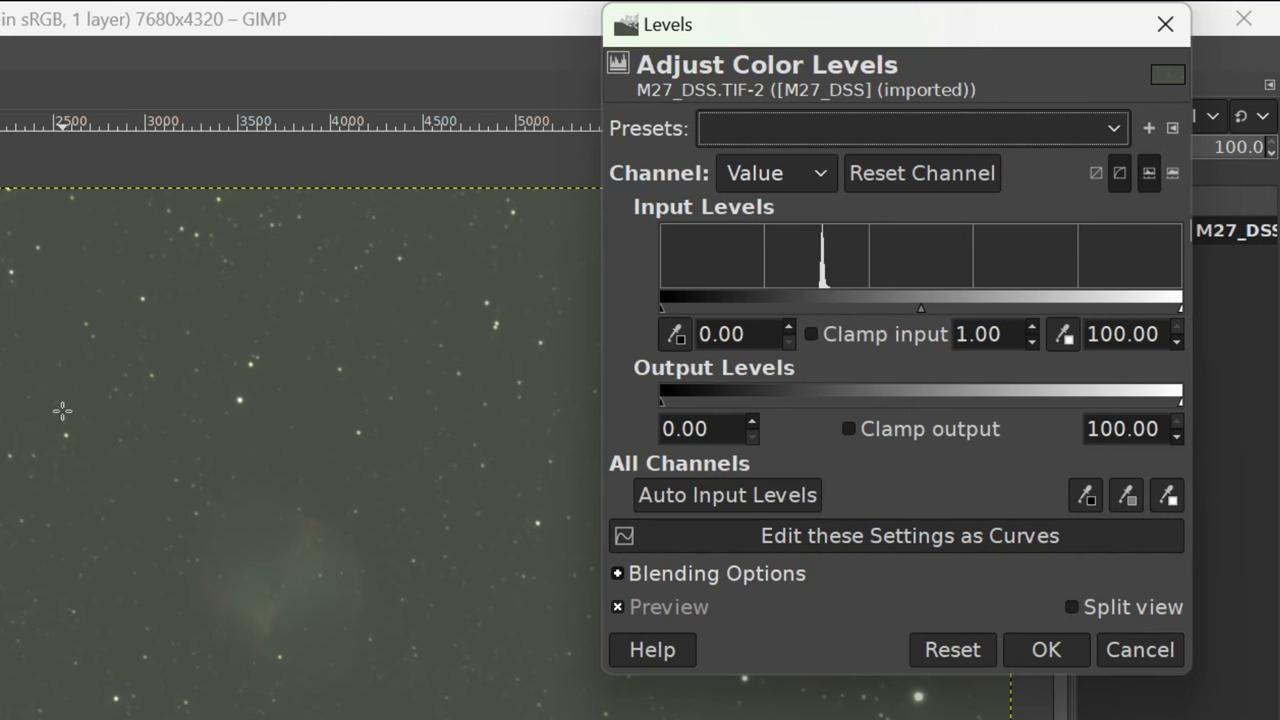
click(822, 172)
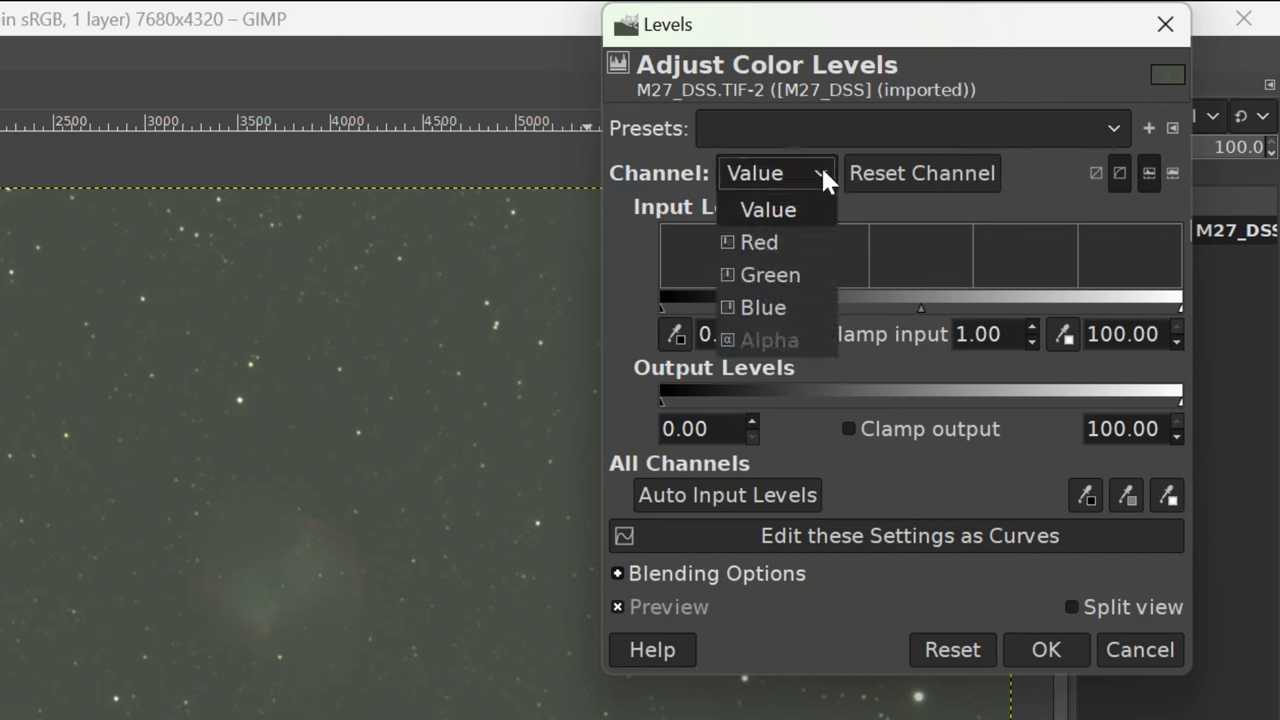
click(770, 273)
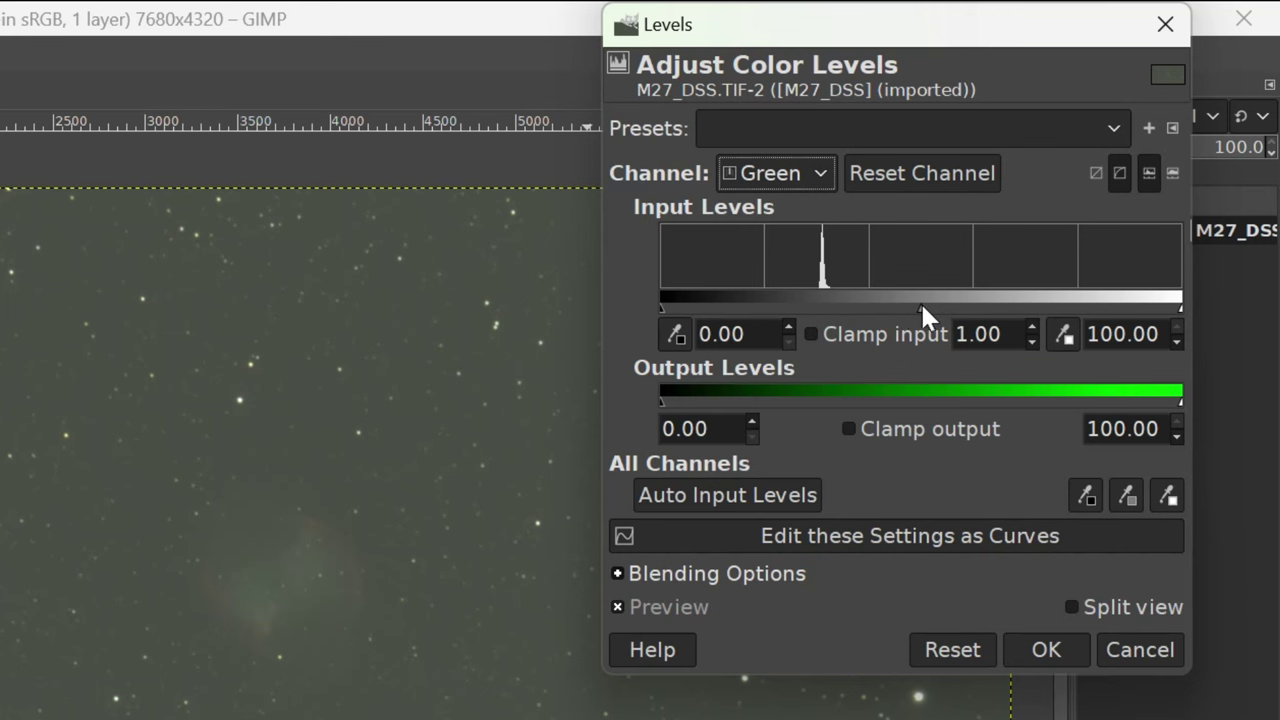
drag(920, 301, 927, 304)
mouse_move(660, 308)
mouse_down()
mouse_move(719, 308)
mouse_move(657, 308)
mouse_up()
- Raise the Value black point to 18.55 and apply the Levels pass
click(808, 173)
click(792, 205)
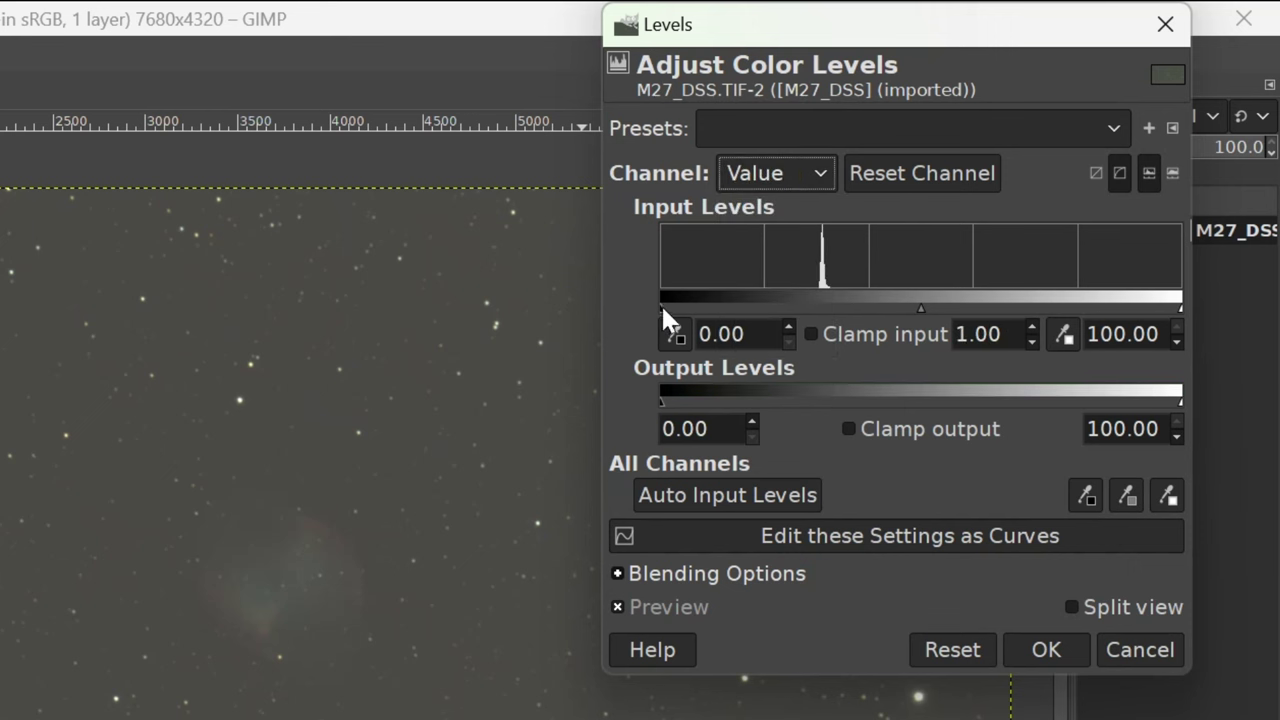
drag(660, 303, 757, 301)
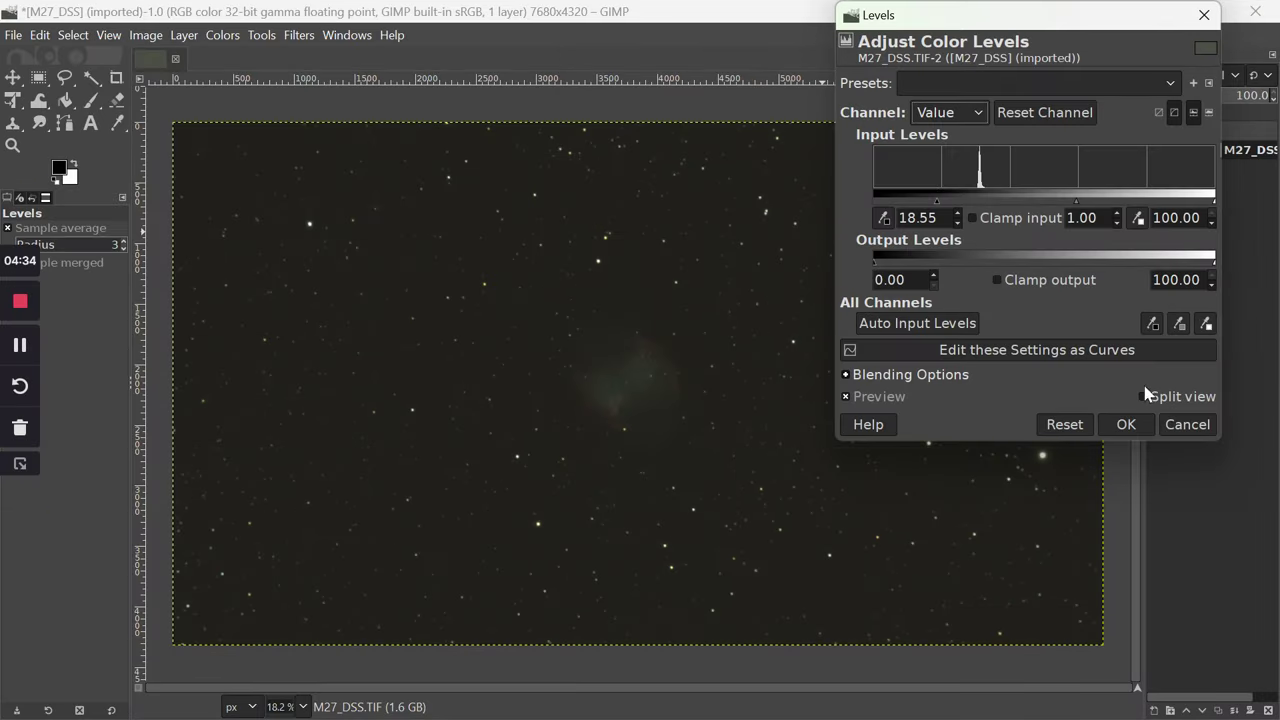
click(1123, 427)
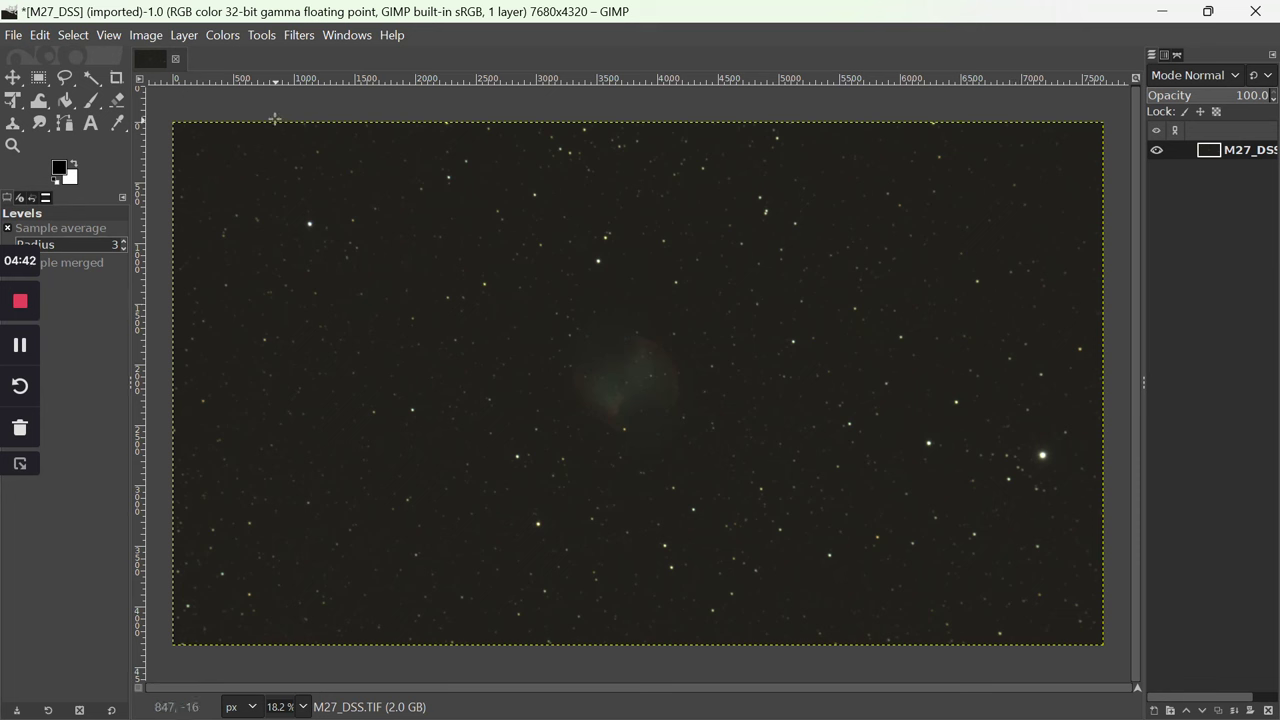
click(220, 36)
- Bend the Value curve upward in Curves to brighten the nebula, and apply it
click(232, 258)
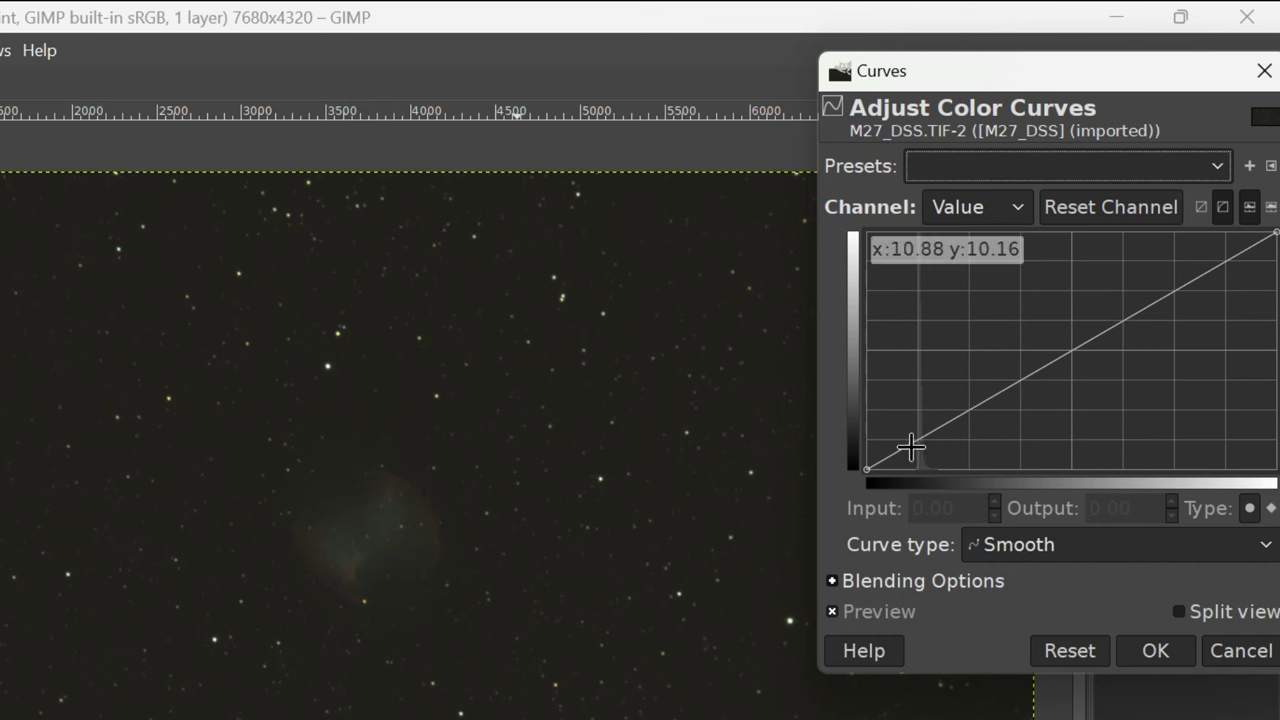
mouse_move(908, 443)
mouse_down()
mouse_move(903, 418)
mouse_move(911, 441)
mouse_up()
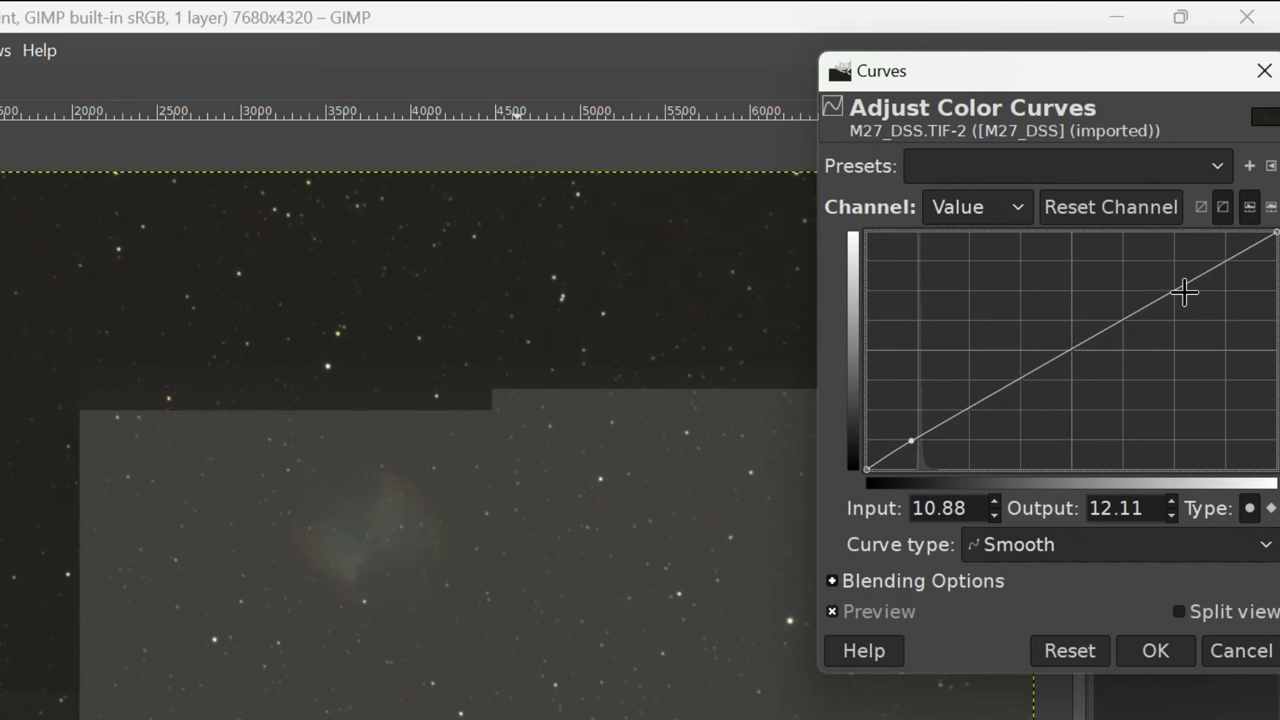
mouse_move(1186, 288)
mouse_down()
mouse_move(1180, 253)
mouse_move(1183, 289)
mouse_move(1165, 255)
mouse_move(1174, 289)
mouse_up()
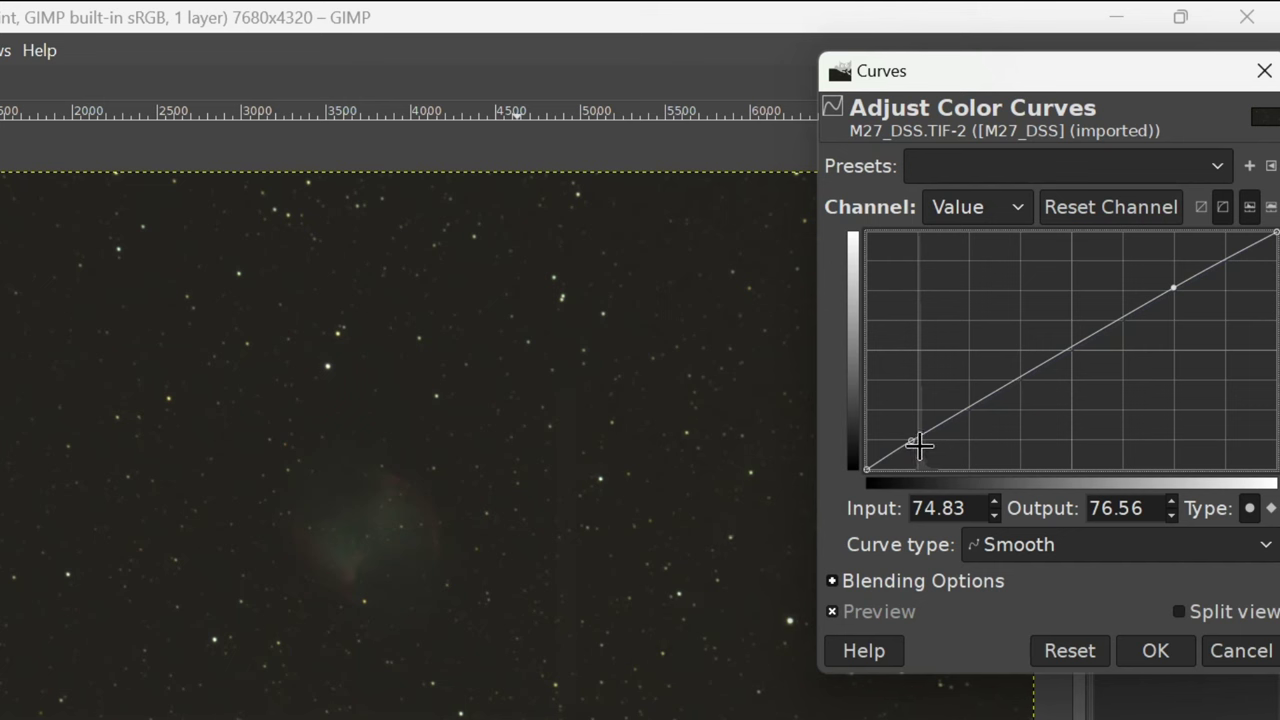
drag(1174, 286, 723, 63)
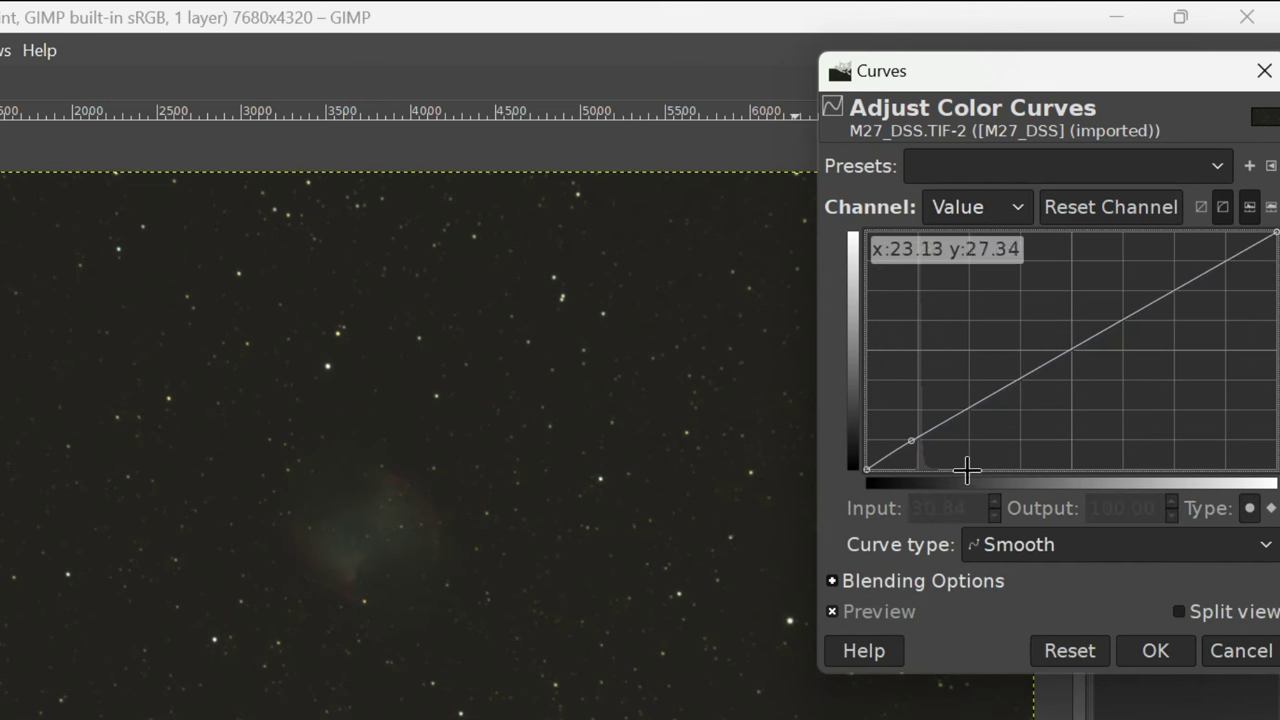
drag(907, 437, 729, 297)
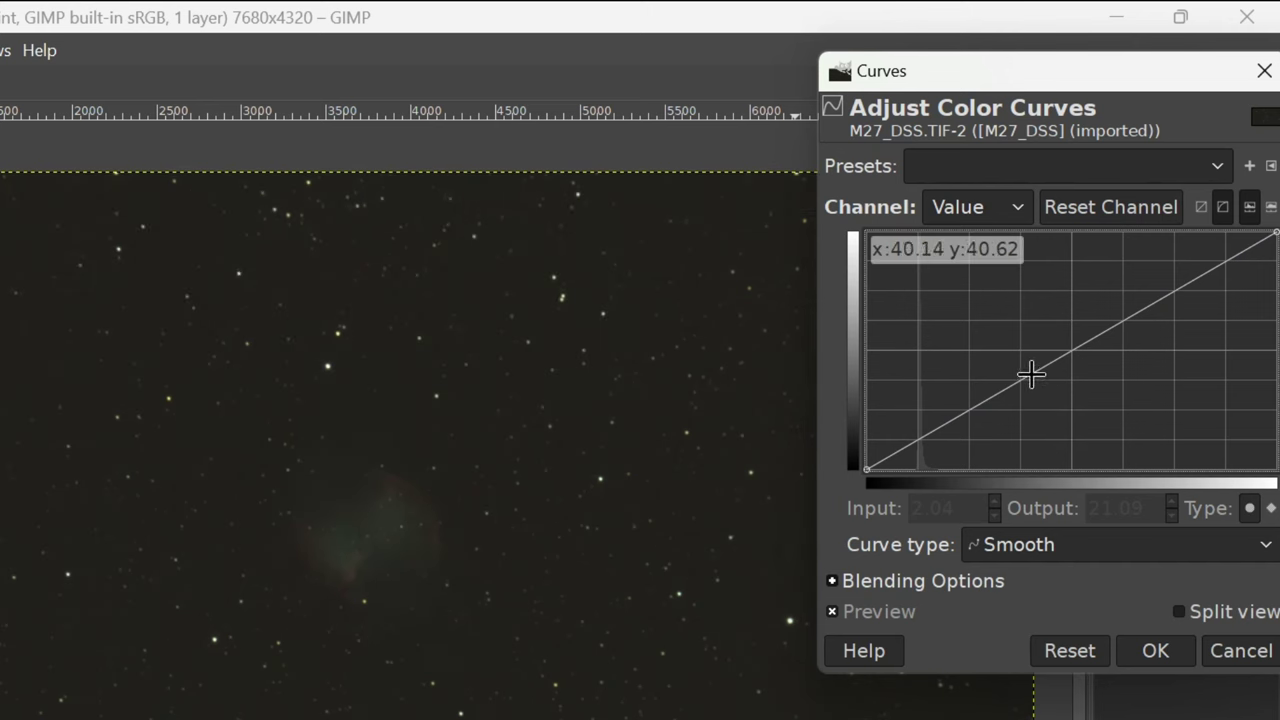
drag(1031, 374, 1001, 326)
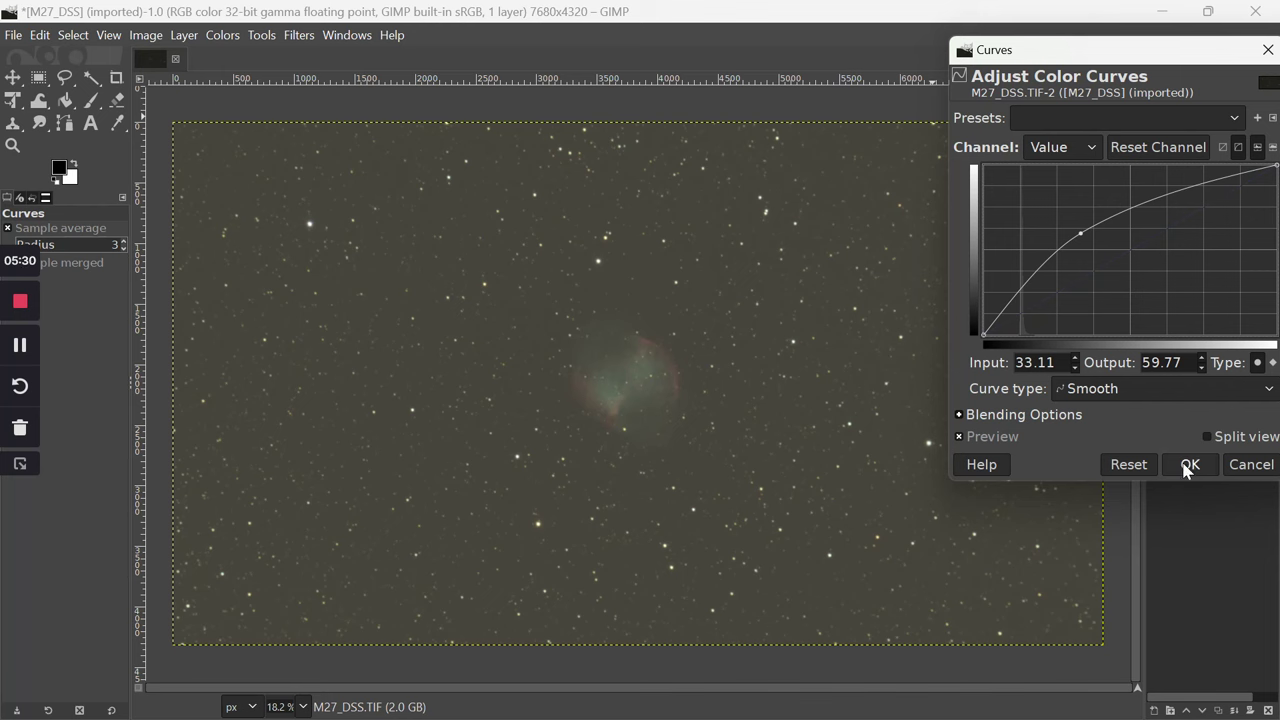
click(1188, 465)
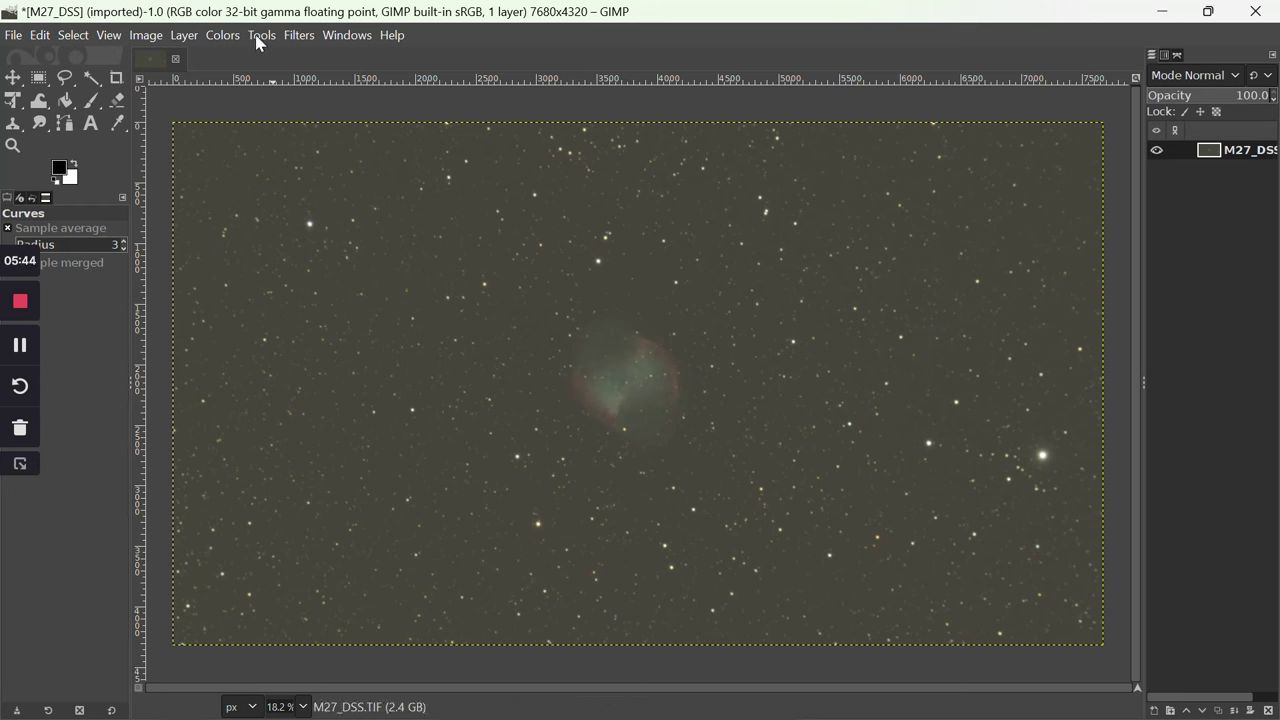
click(224, 36)
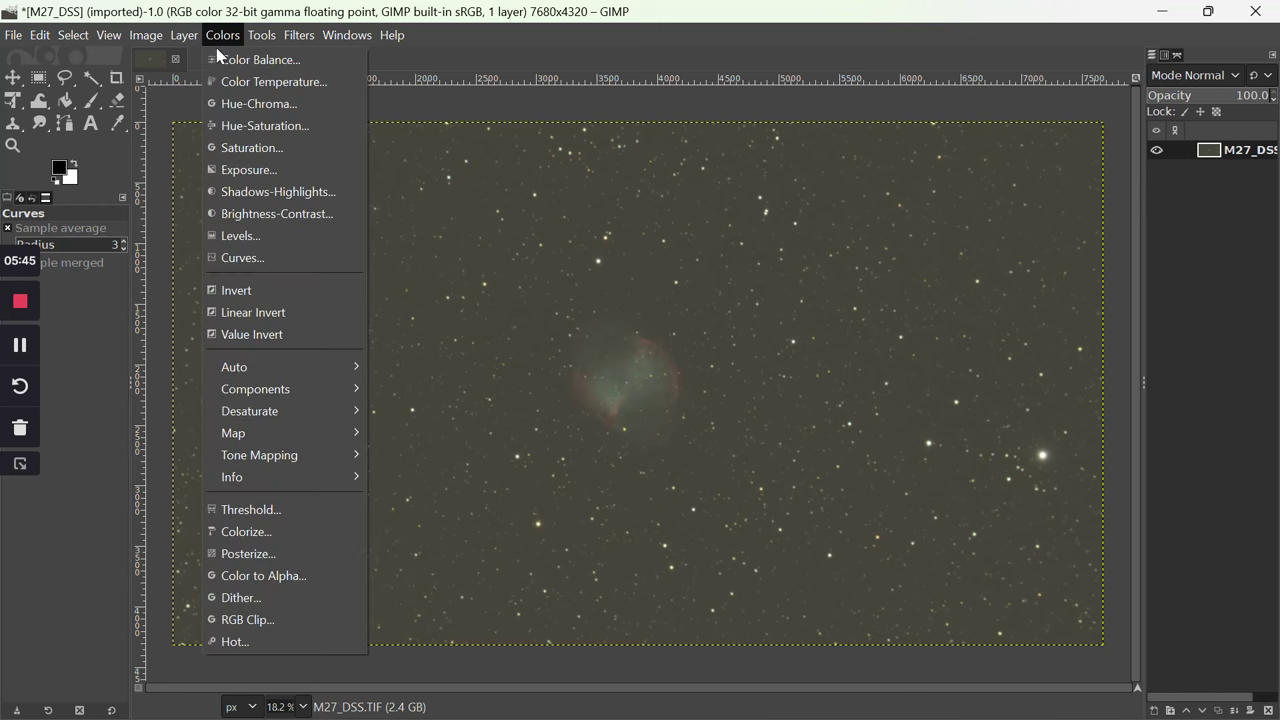
- In Levels, set the Blue channel gamma to 1.12 and compare the result in Split view
click(240, 230)
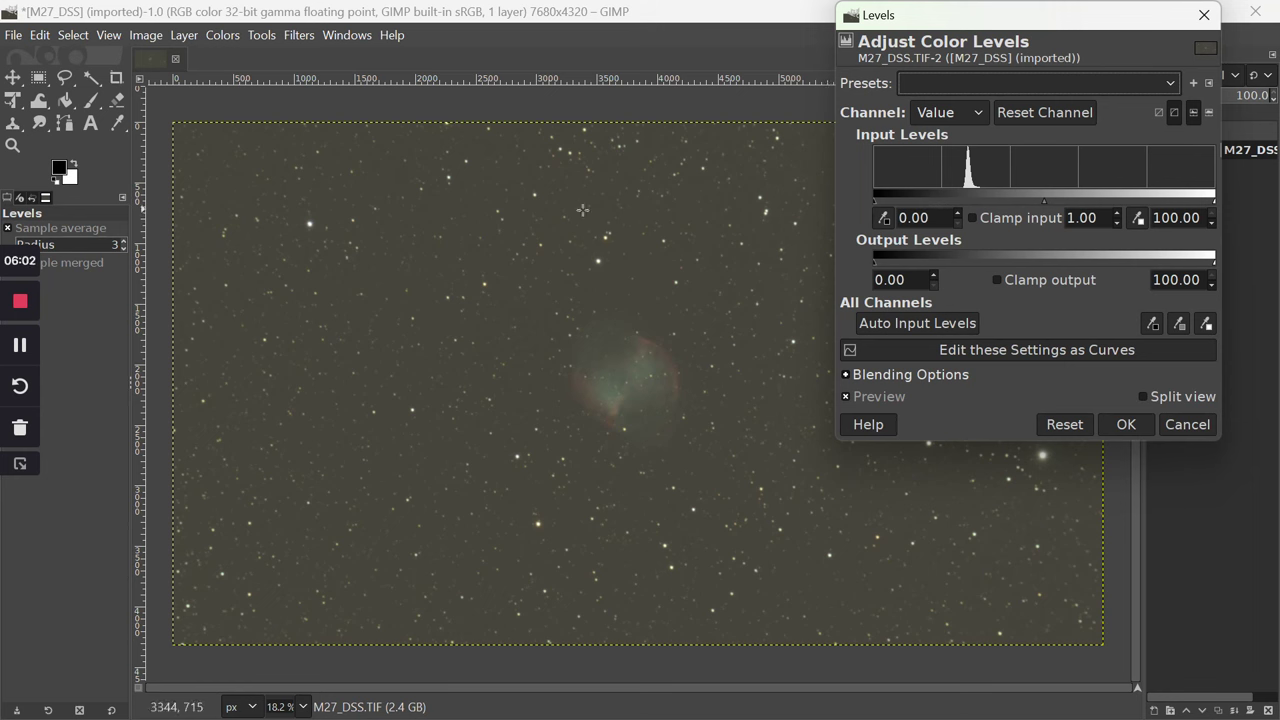
click(974, 114)
click(955, 198)
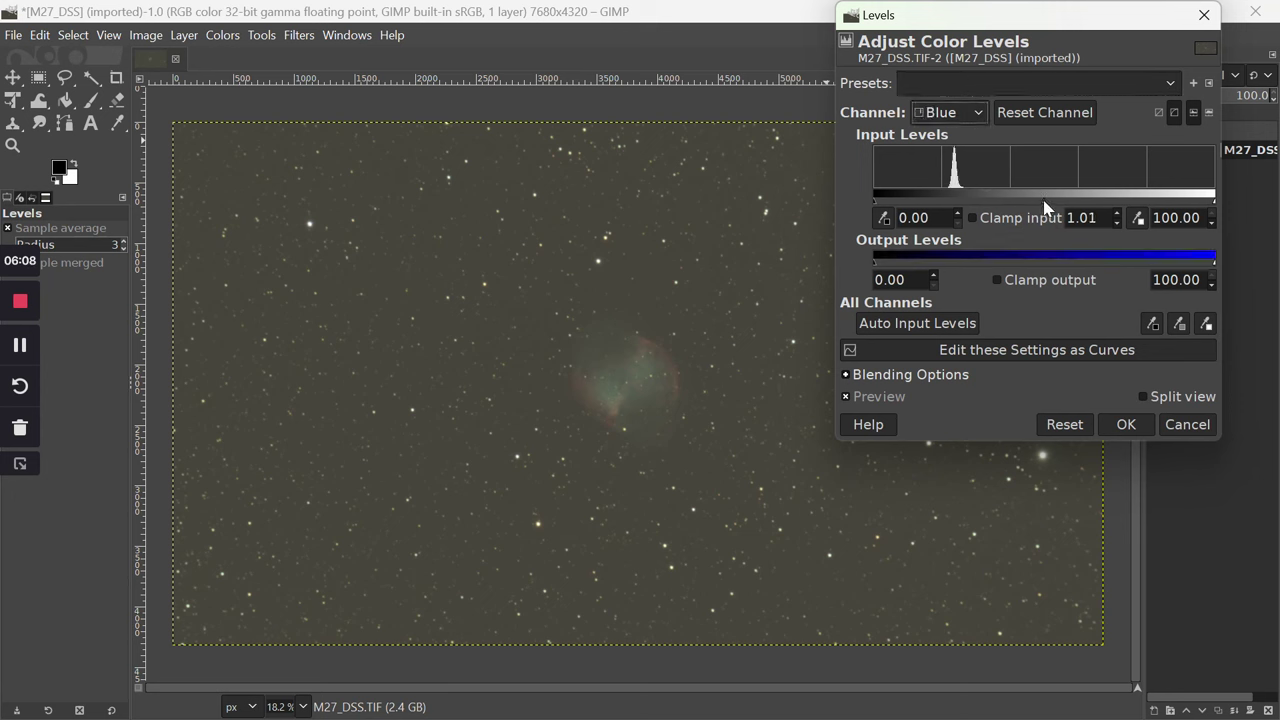
drag(1046, 206, 1037, 206)
click(973, 486)
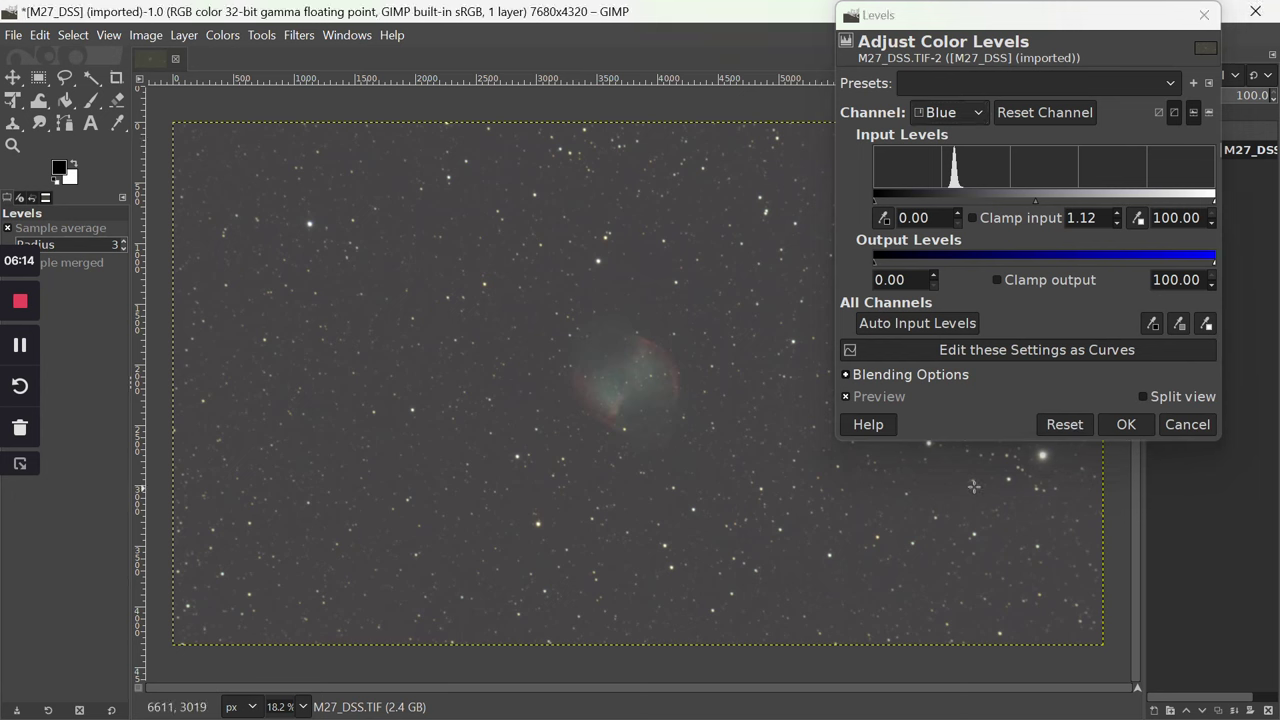
click(1142, 397)
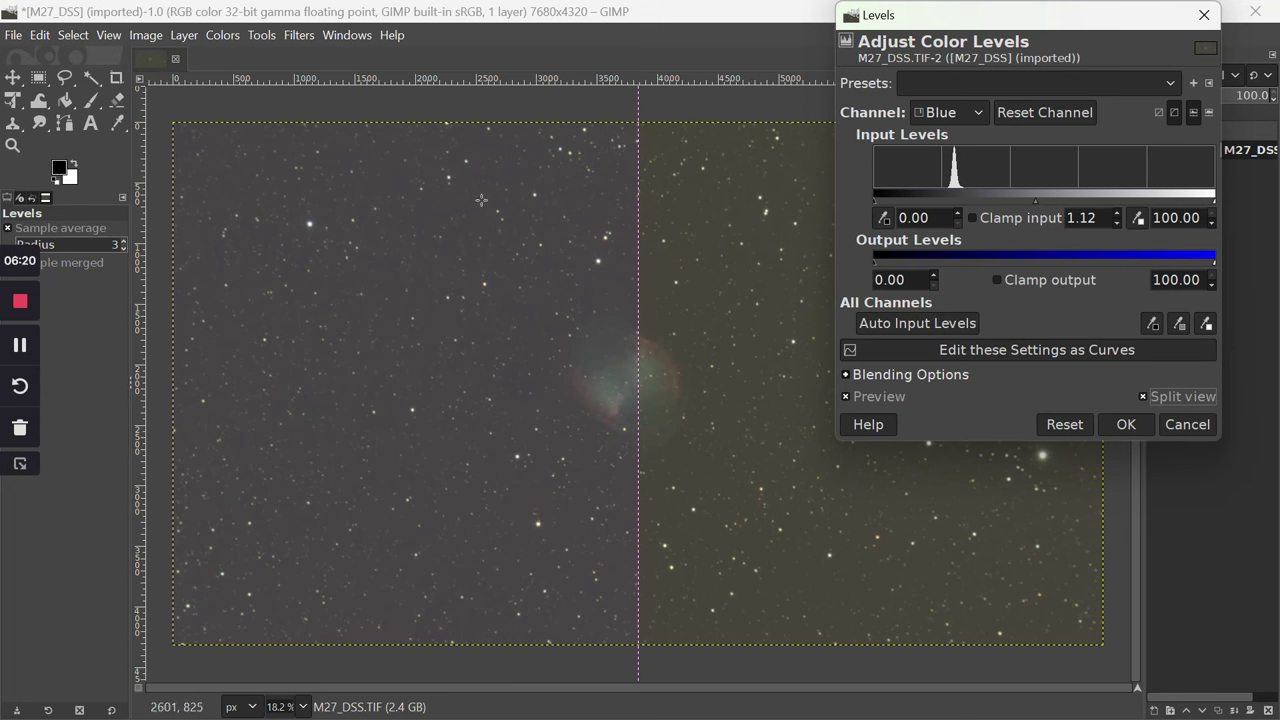
click(1142, 397)
mouse_move(875, 200)
mouse_down()
mouse_move(899, 201)
mouse_move(855, 210)
mouse_up()
- Set the Value black point to about 22.66 and apply the Levels adjustment
click(966, 112)
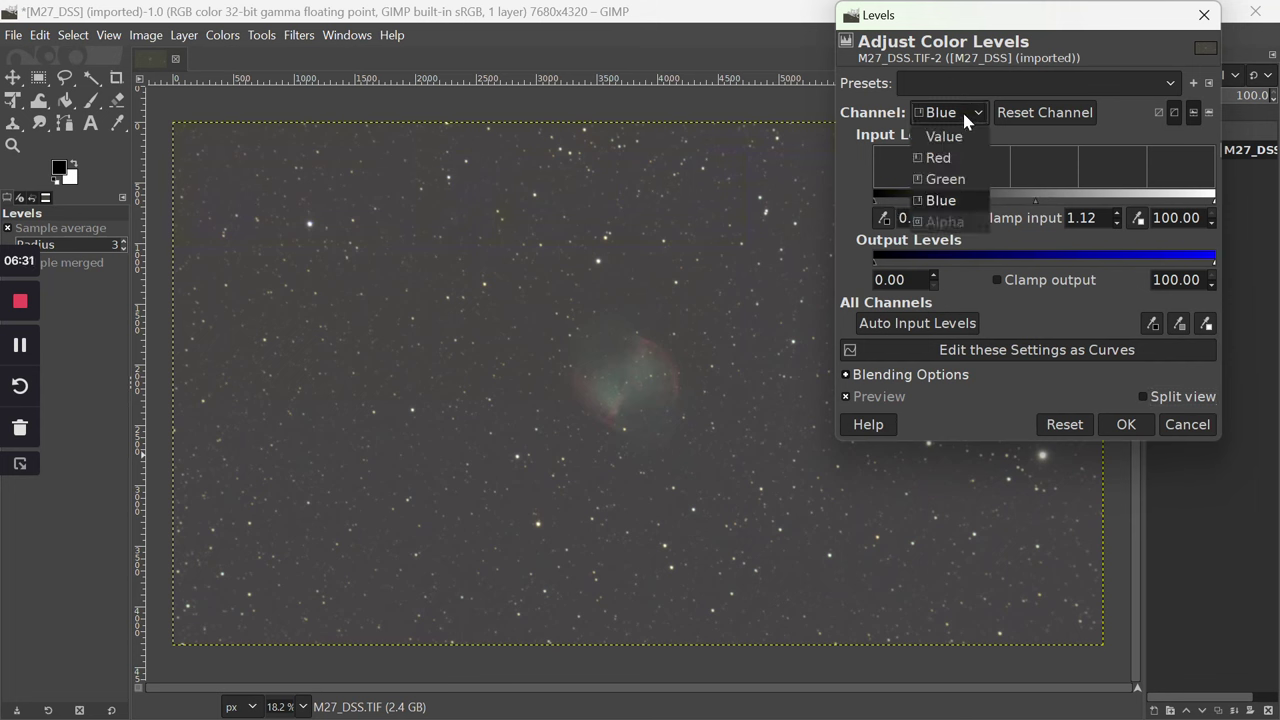
click(955, 136)
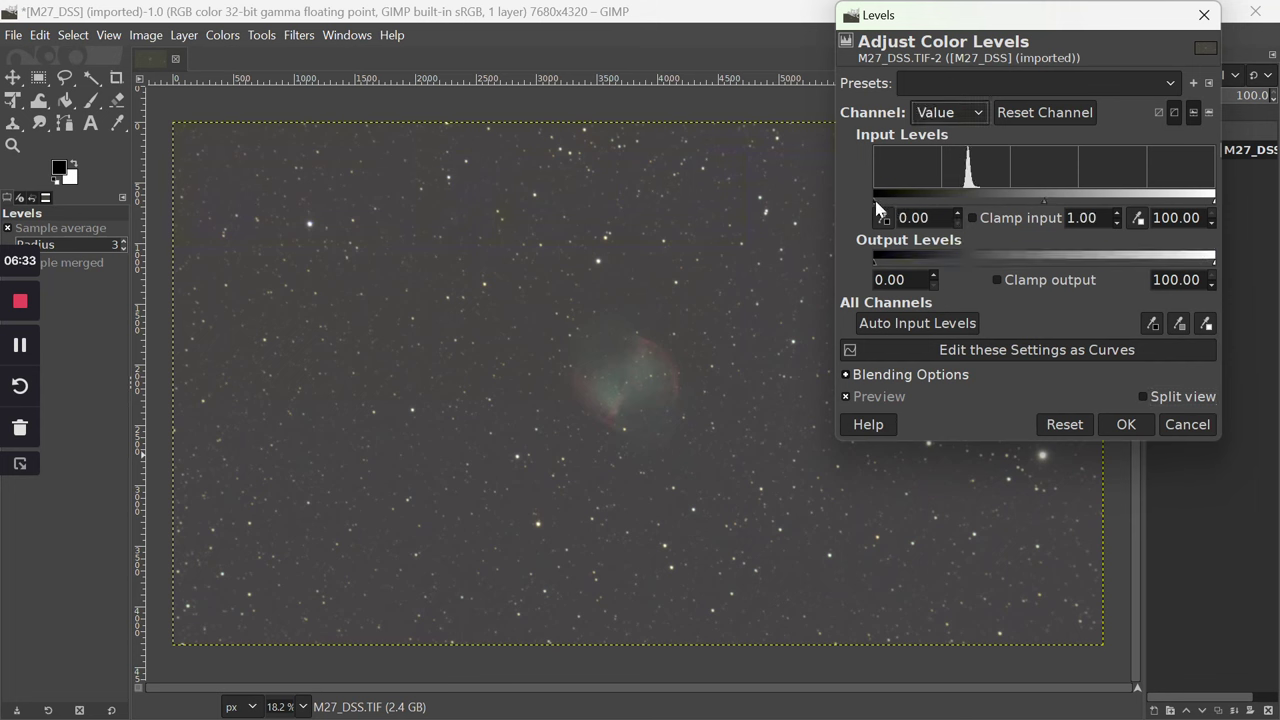
drag(874, 197, 935, 197)
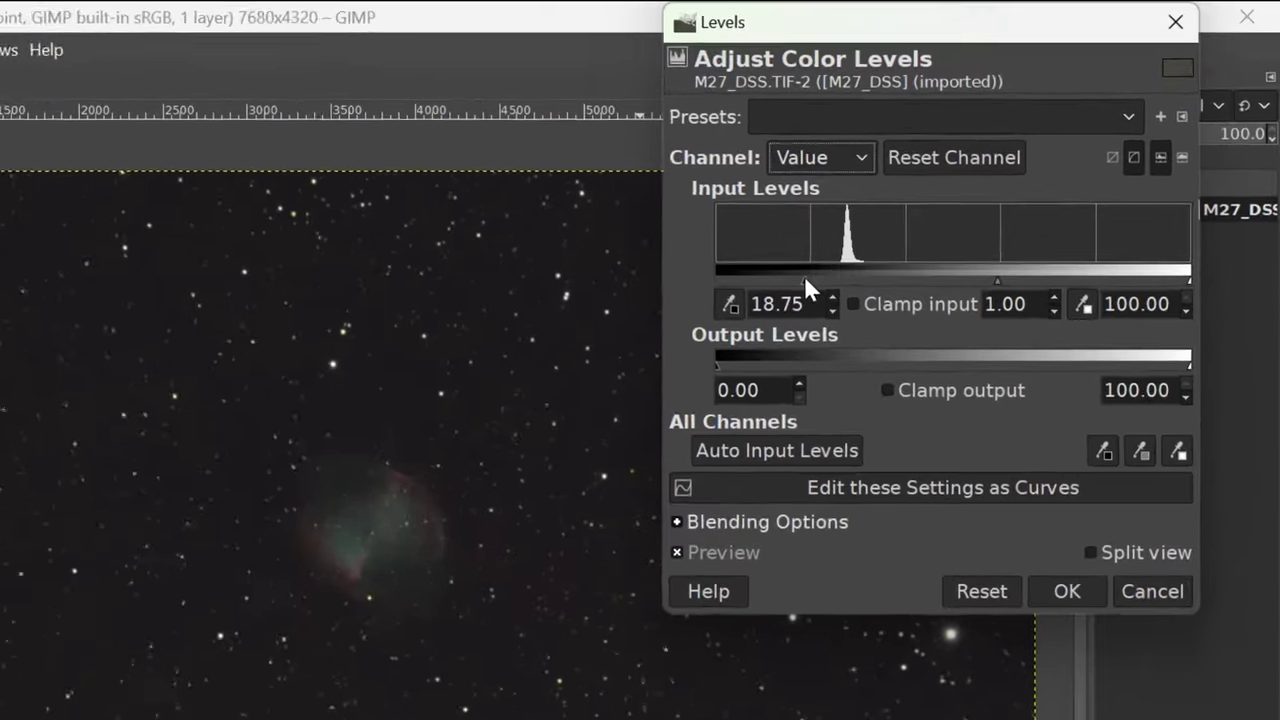
drag(791, 281, 823, 283)
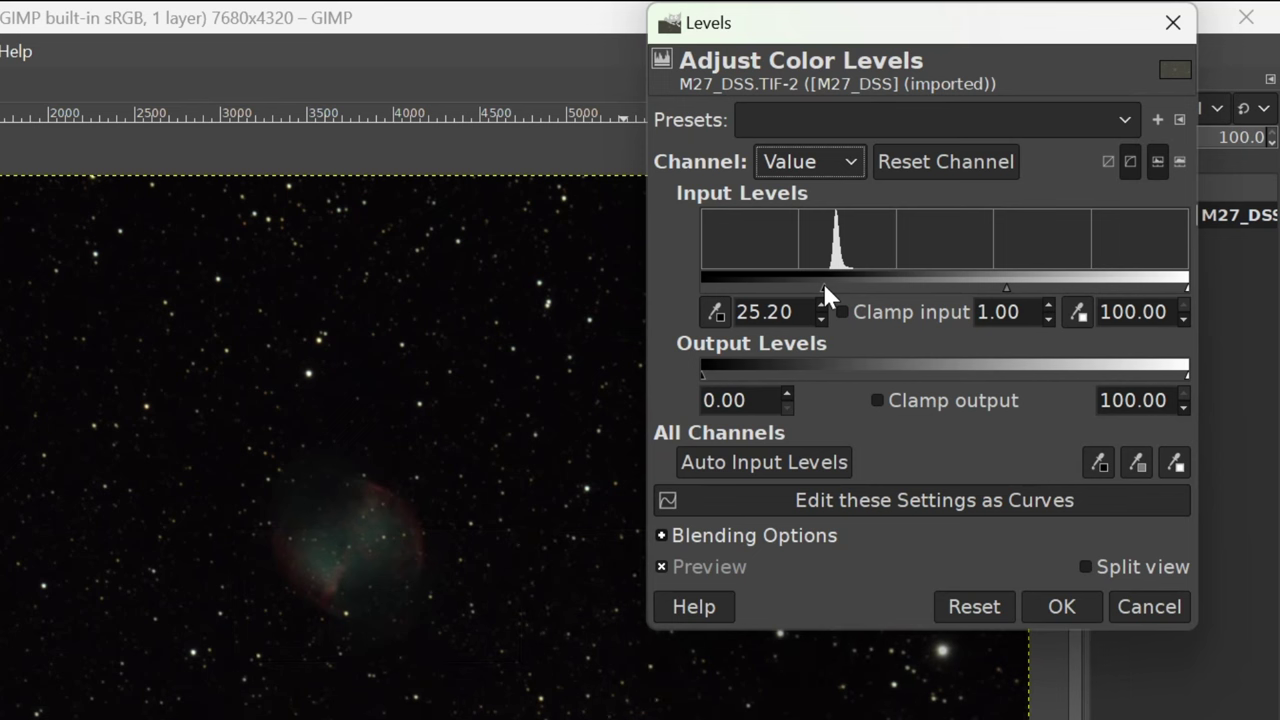
drag(823, 283, 835, 283)
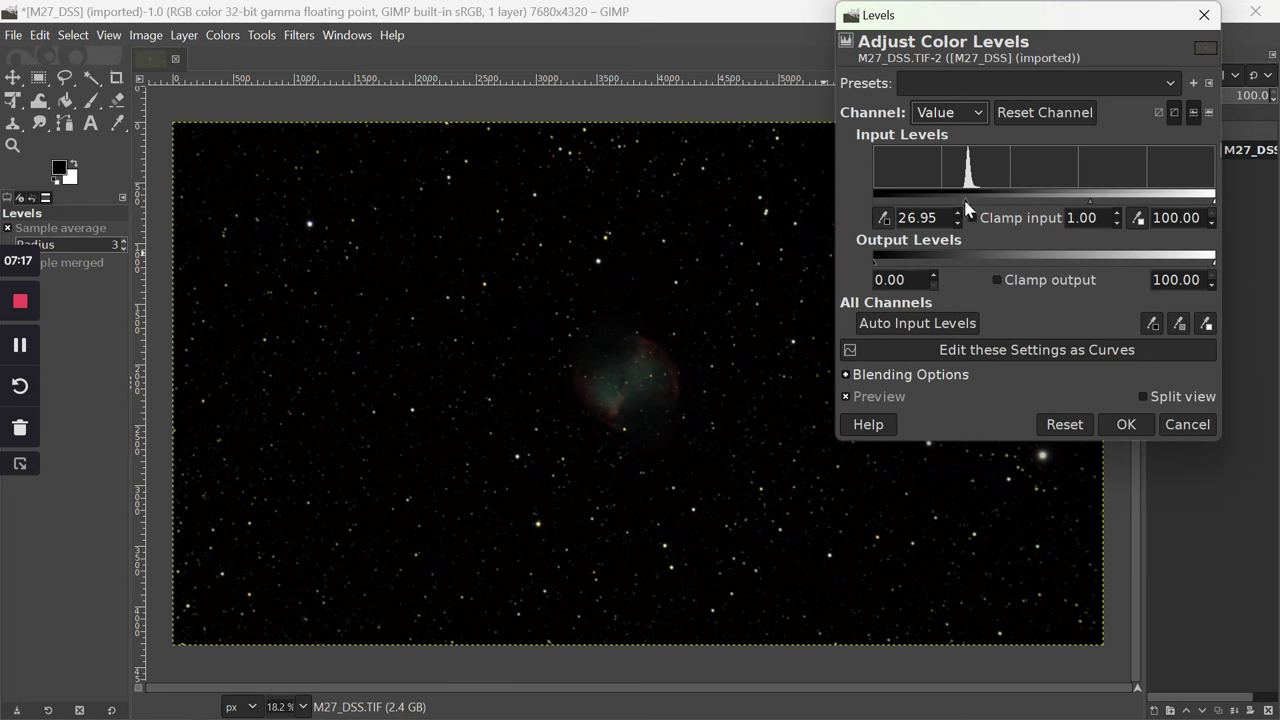
drag(966, 201, 951, 201)
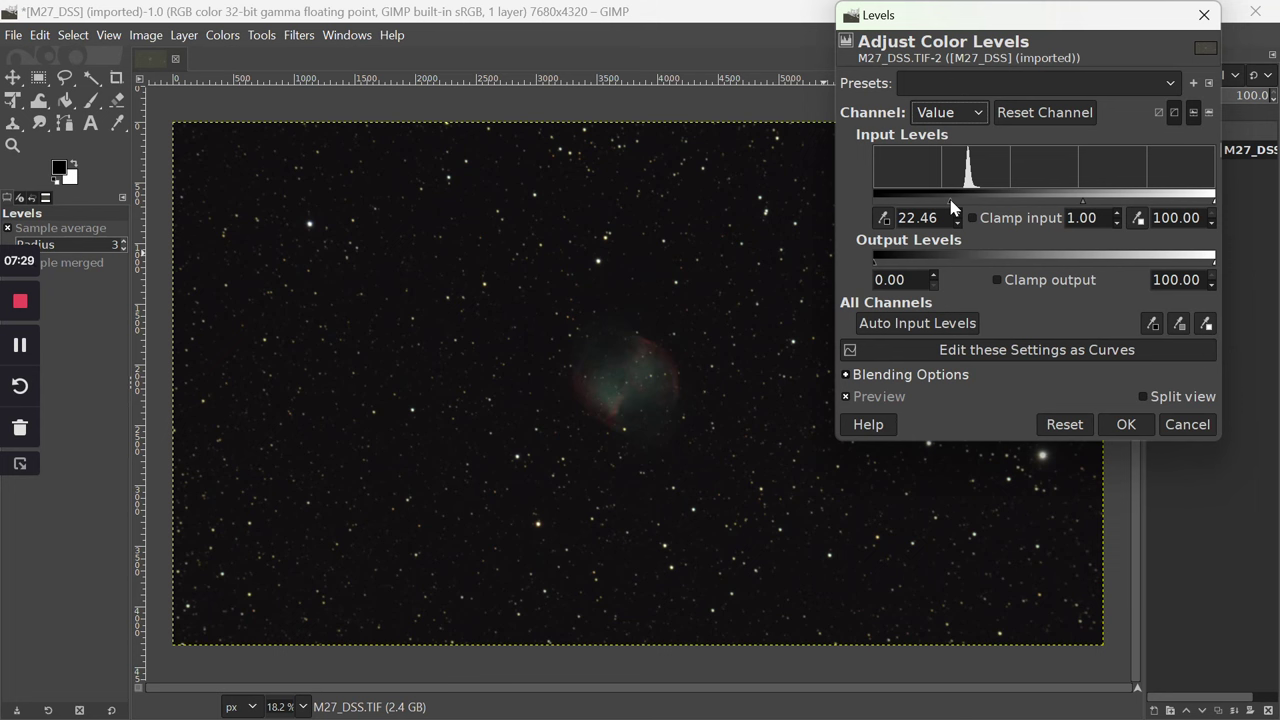
drag(951, 207, 952, 207)
click(1126, 424)
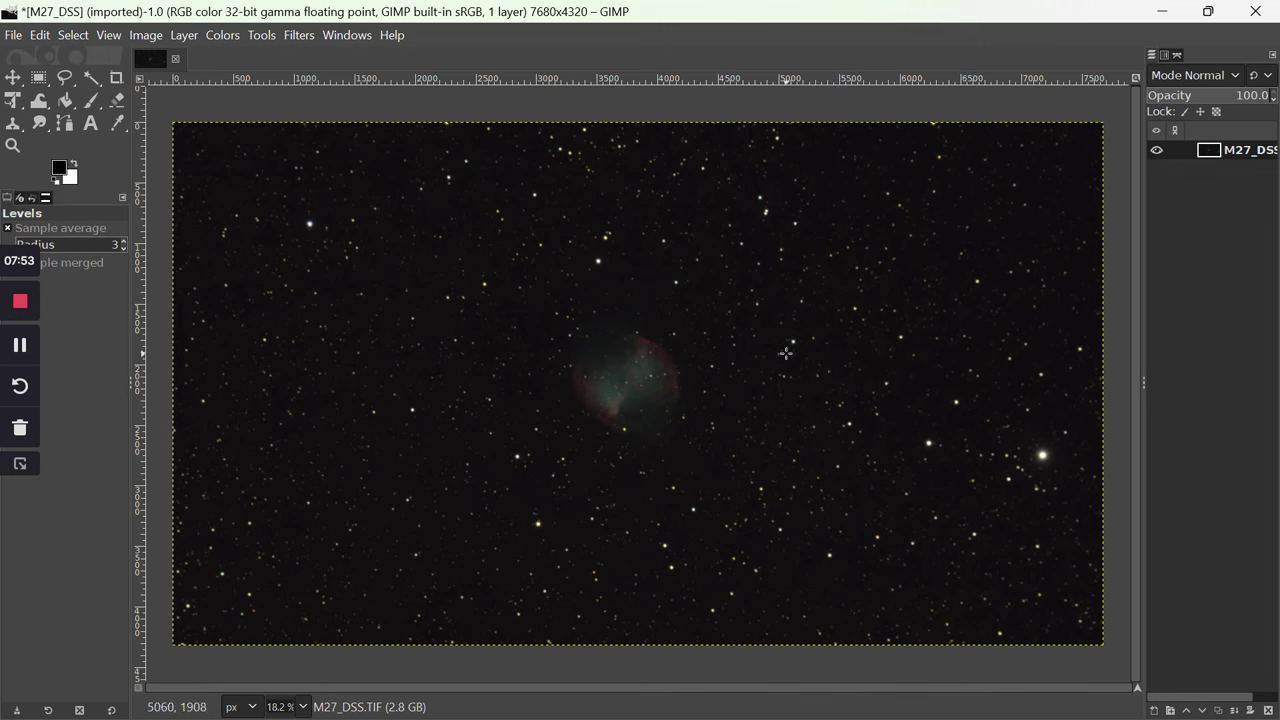
- Apply a Curves point mapping Value input 29.48 to output 58.20
click(219, 37)
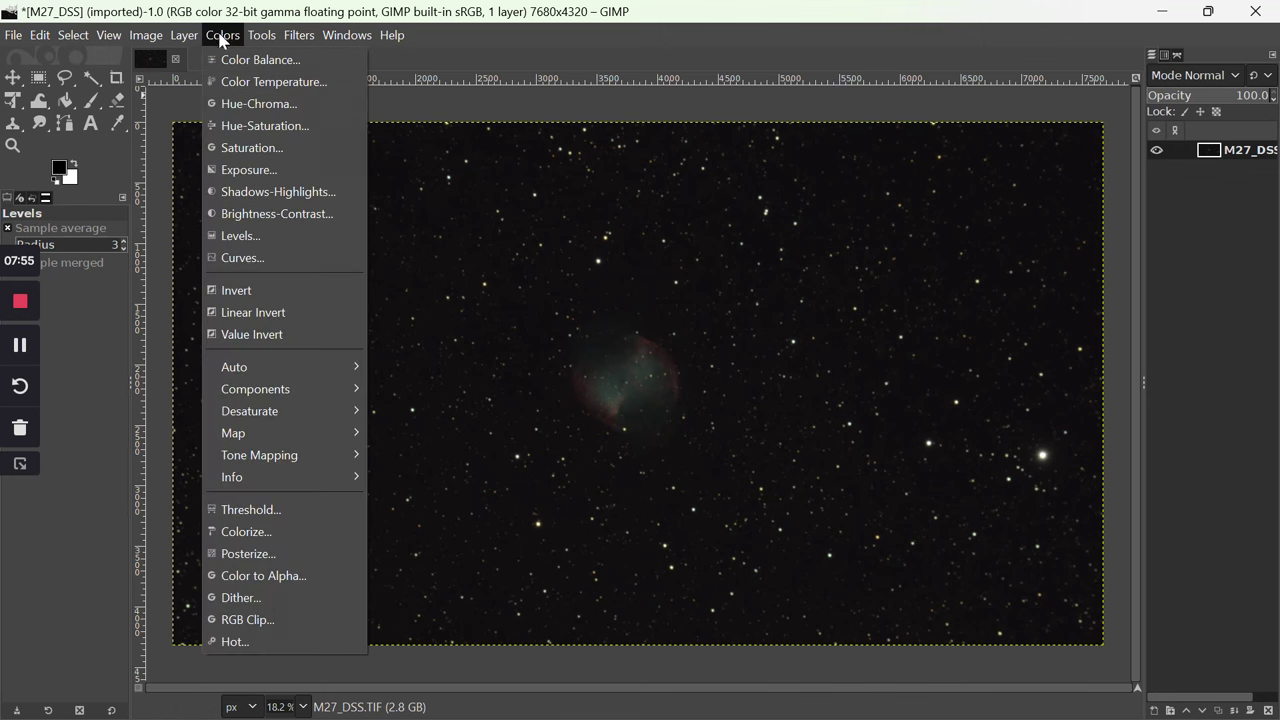
click(243, 259)
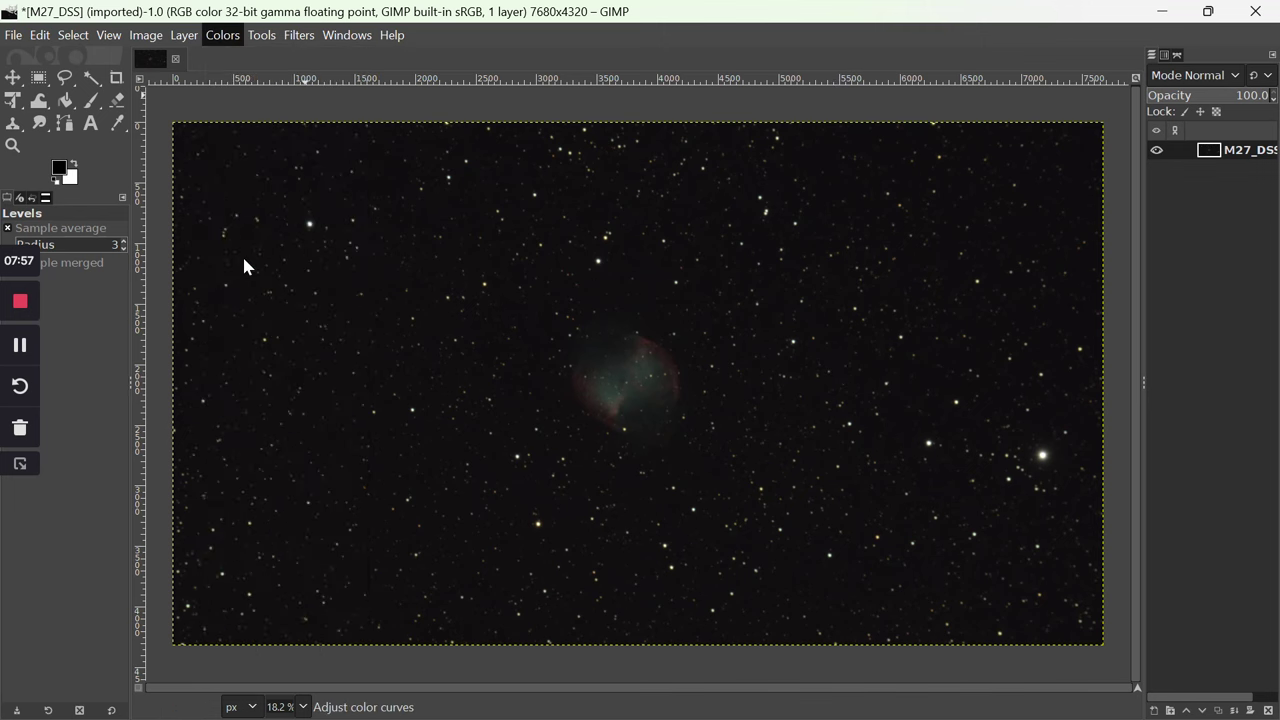
drag(1083, 278, 1069, 236)
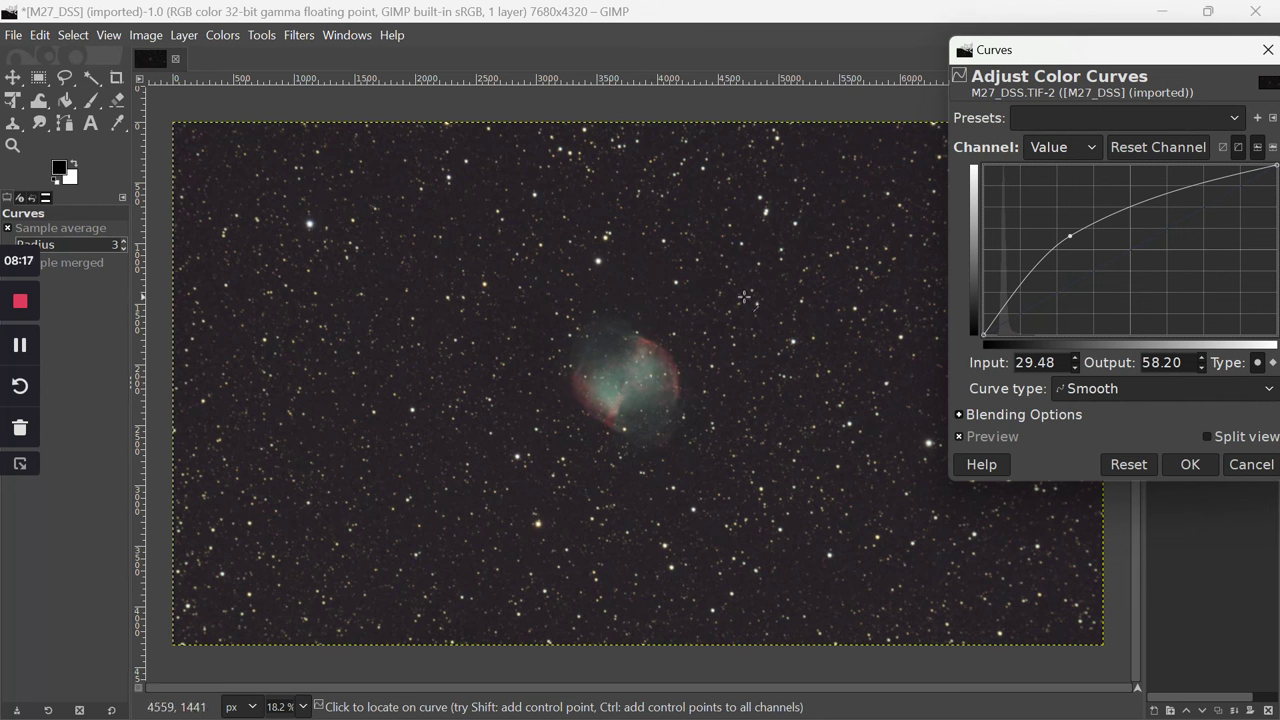
click(1189, 465)
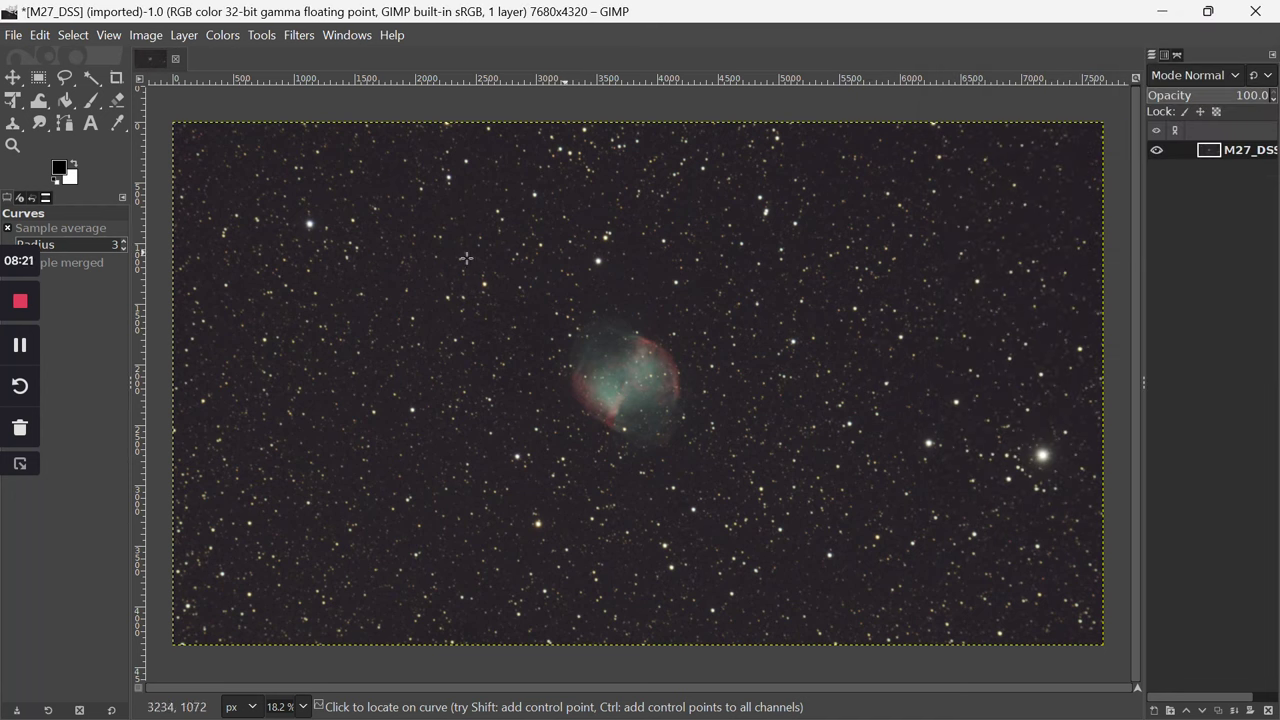
- Open Levels and raise the Value black point to about 8
click(220, 35)
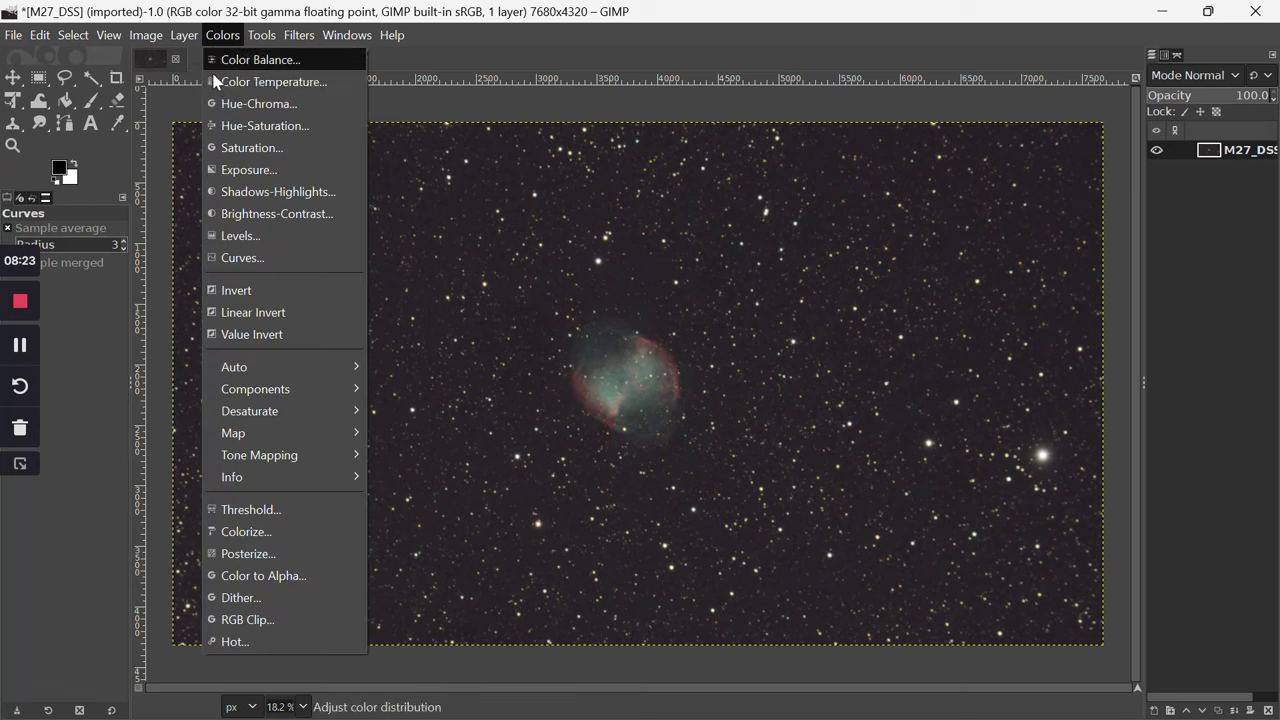
click(240, 236)
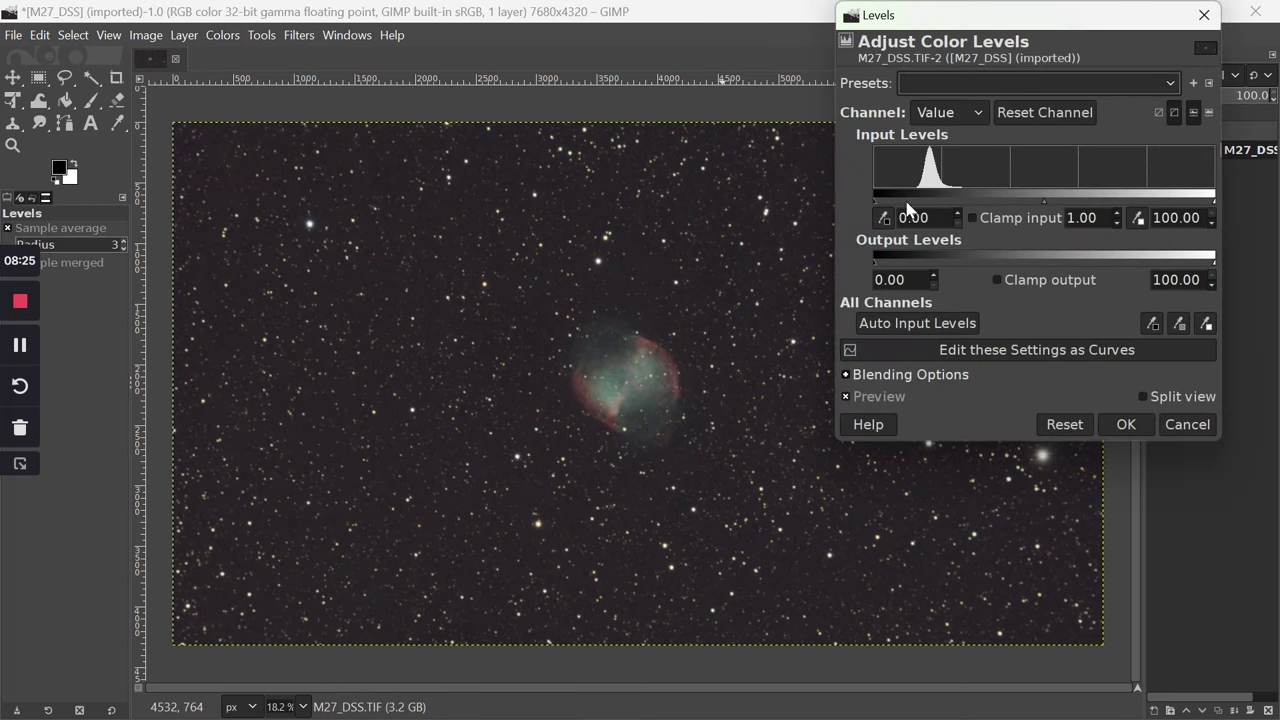
drag(875, 201, 901, 206)
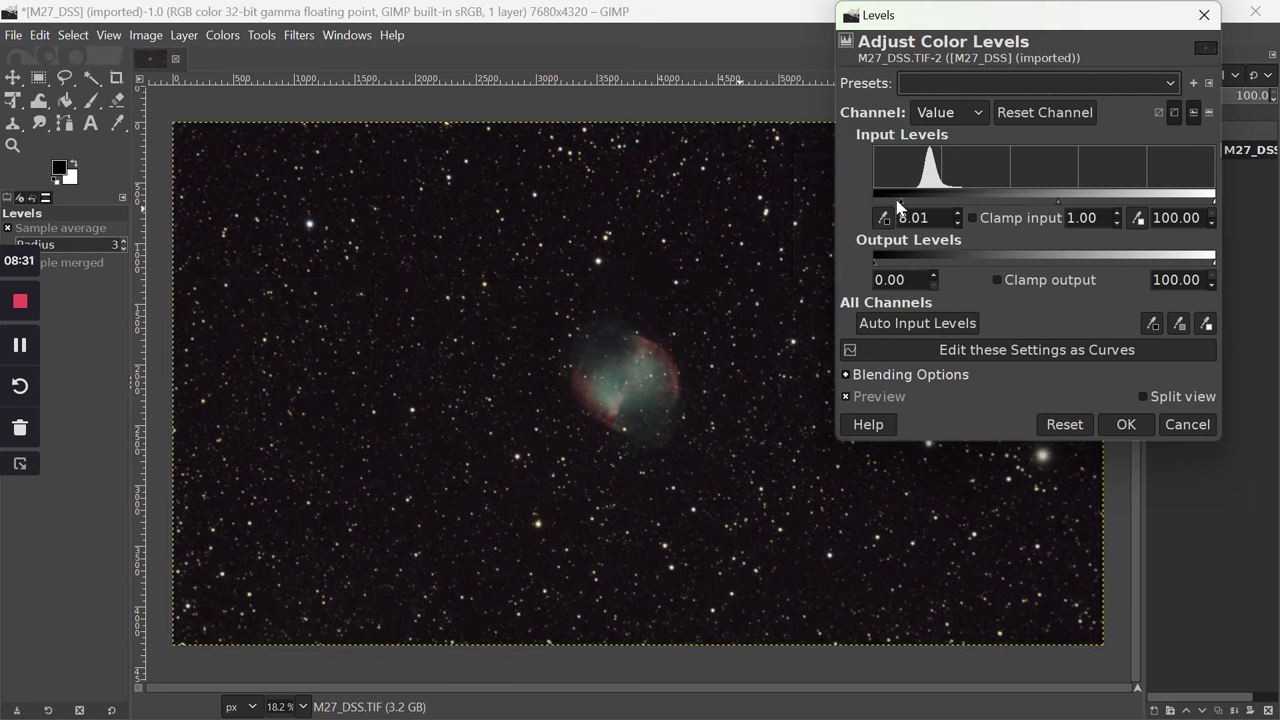
- Set the Blue channel gamma to 1.02, compare in Split view, and apply
click(976, 114)
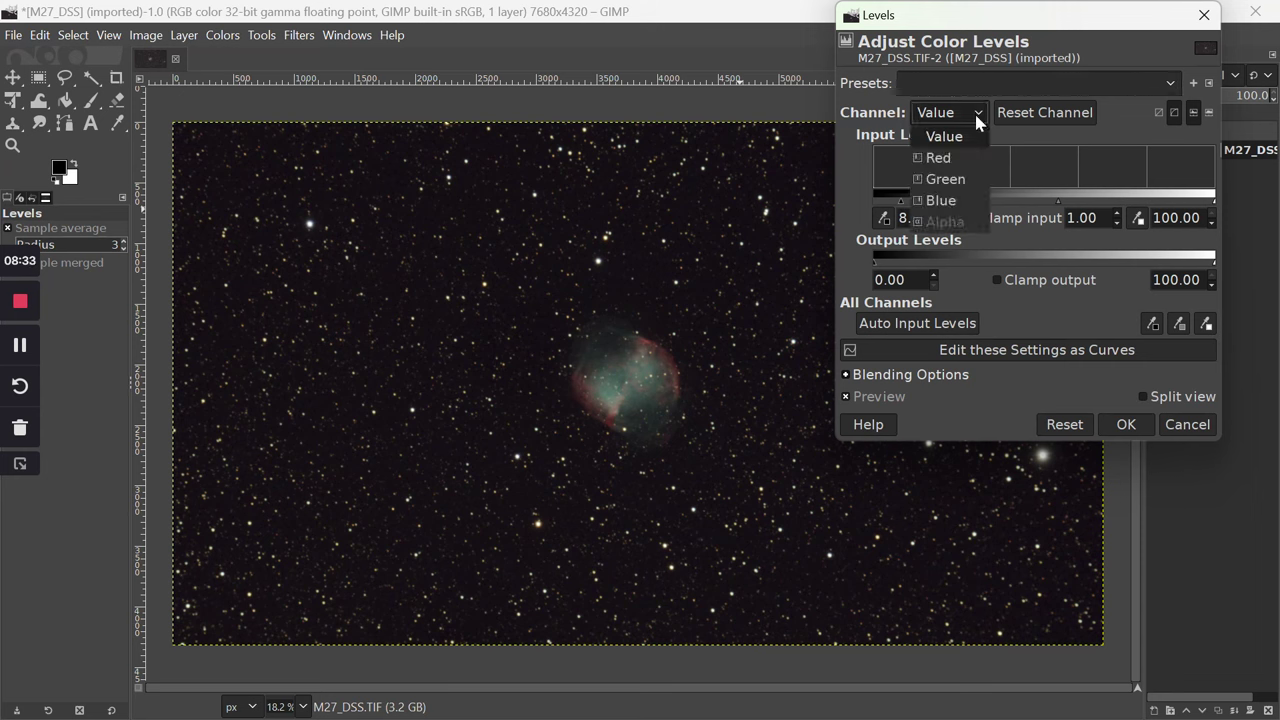
click(944, 198)
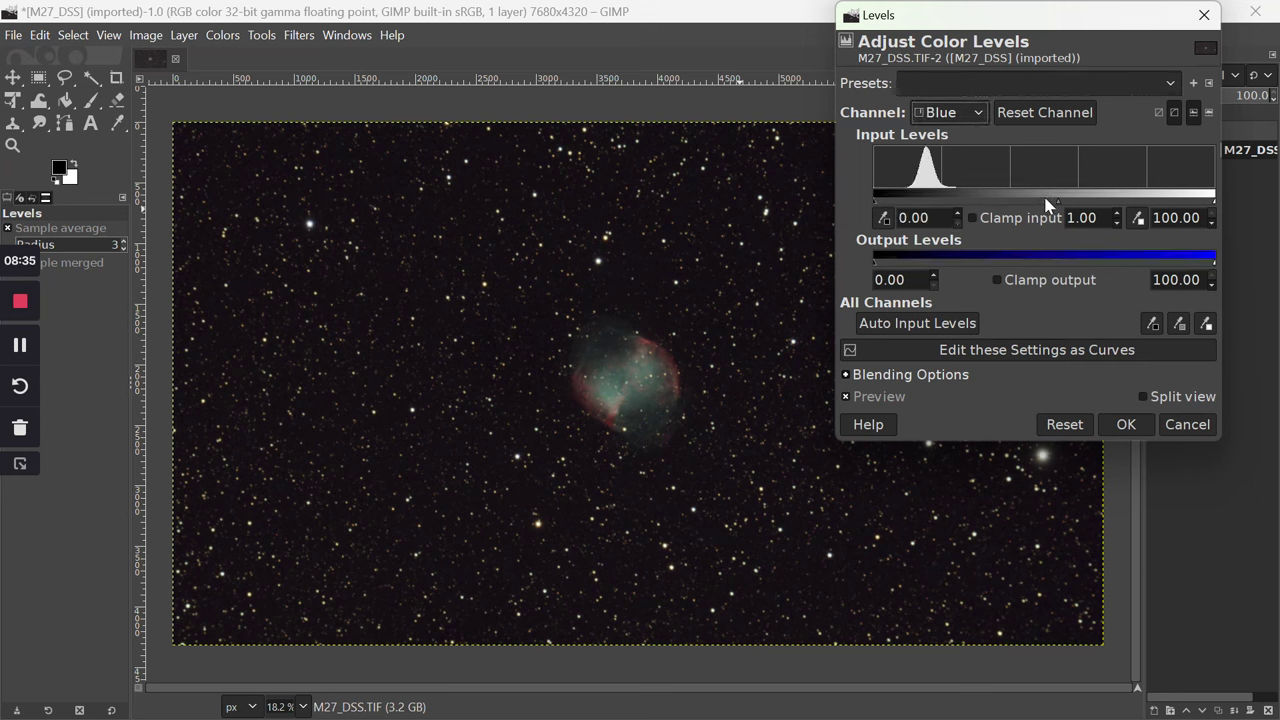
drag(1056, 203, 1064, 209)
drag(1064, 209, 1040, 209)
drag(1040, 209, 1047, 209)
drag(1047, 208, 1044, 207)
click(1142, 397)
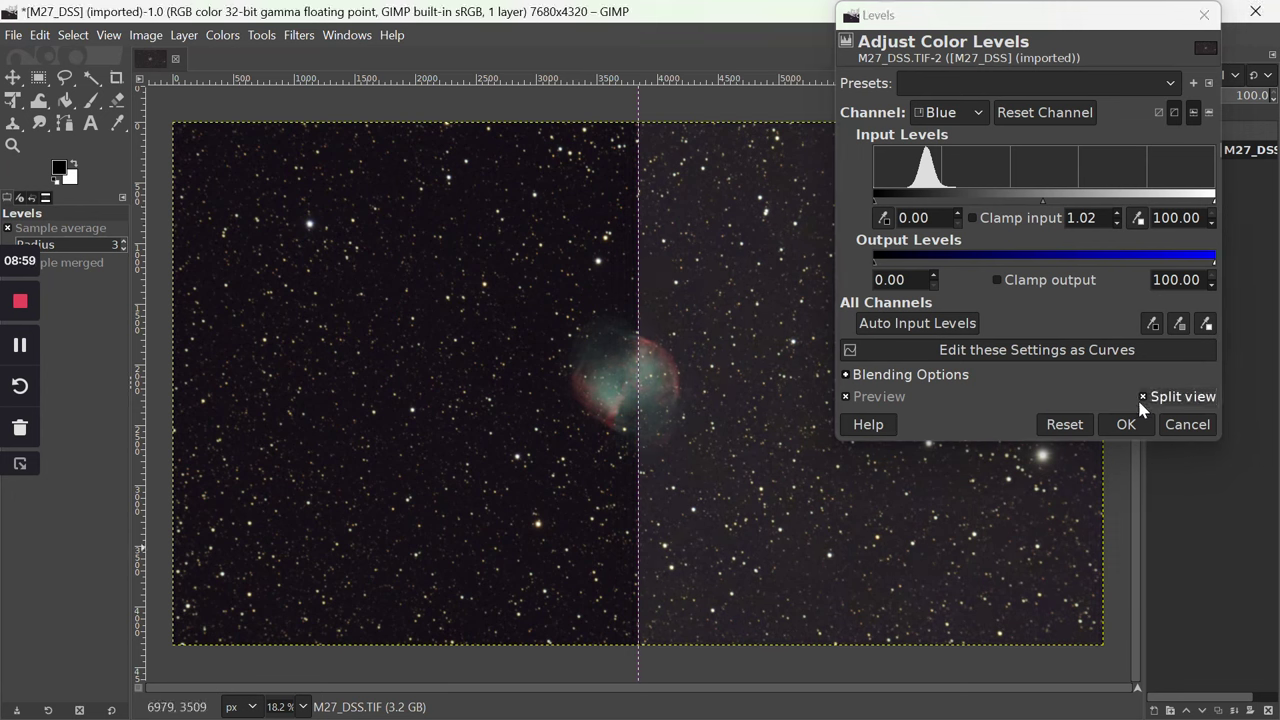
click(1142, 397)
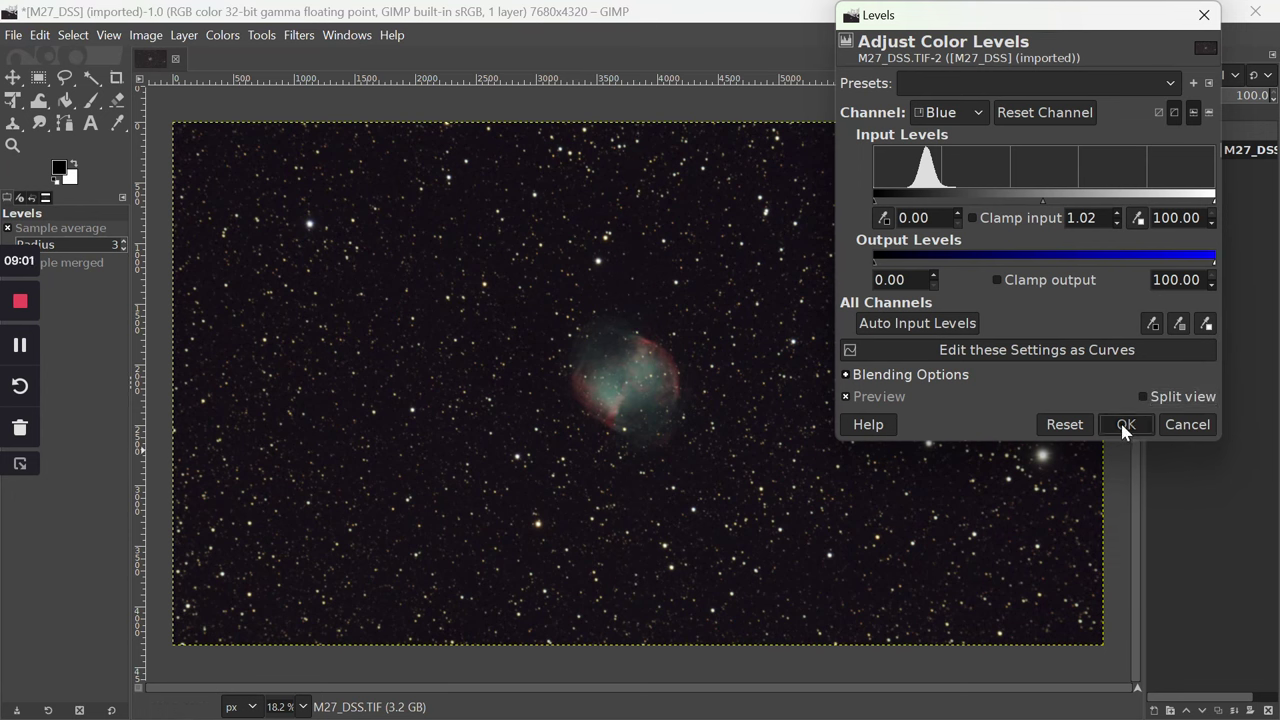
click(1126, 424)
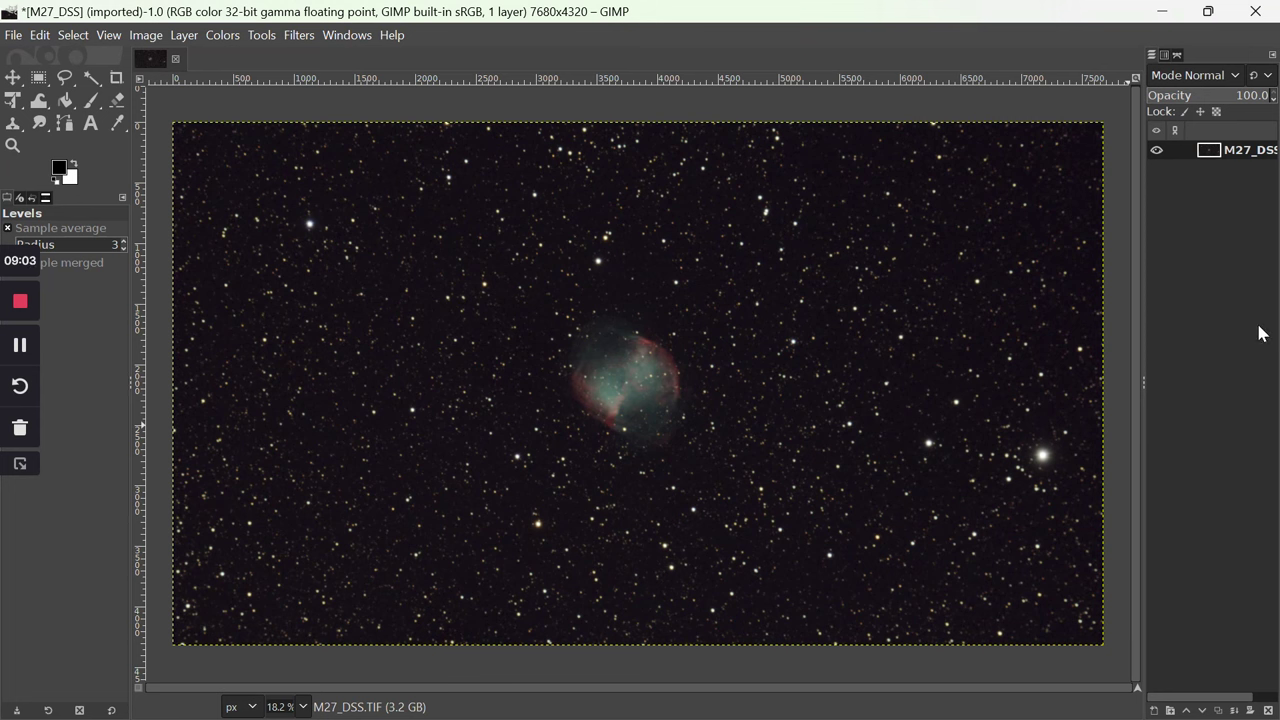